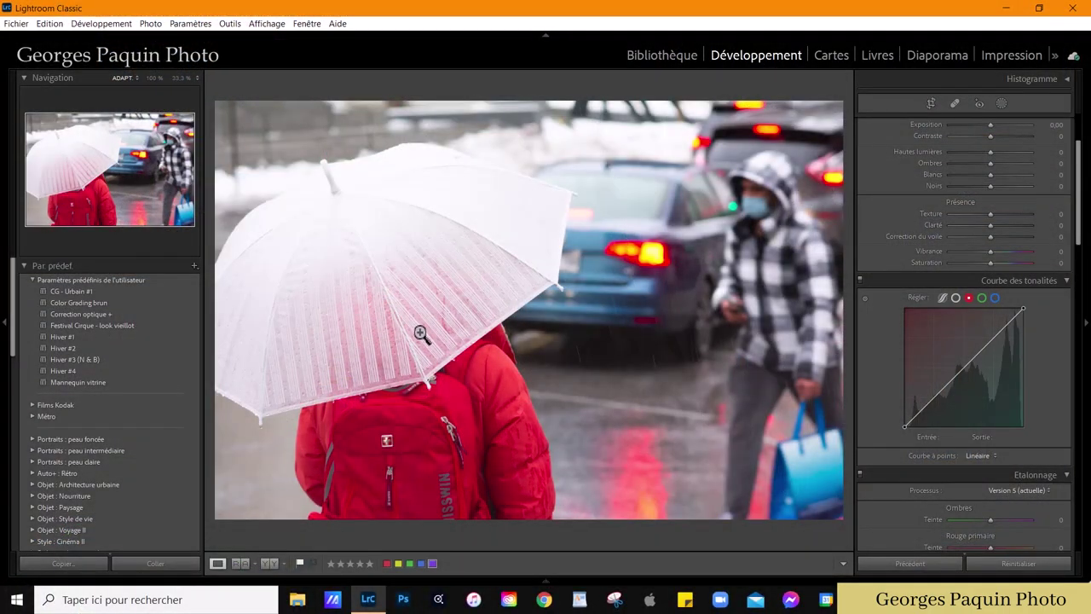
Step: Lower the Basic panel exposure to about −1.13 to darken the rainy umbrella photo
scroll(875, 243, up, 3)
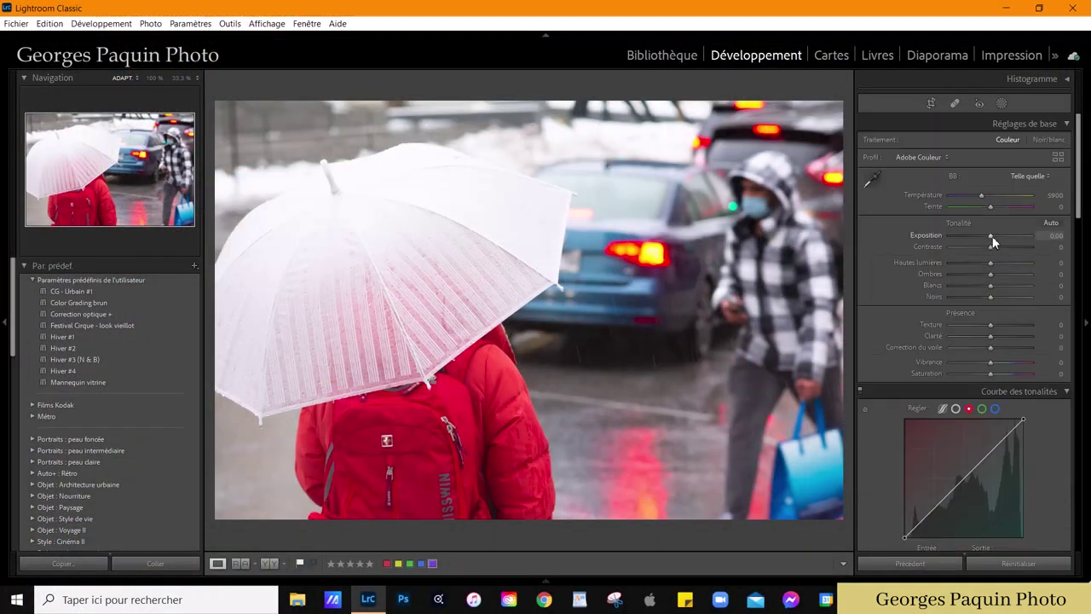
scroll(991, 241, down, 3)
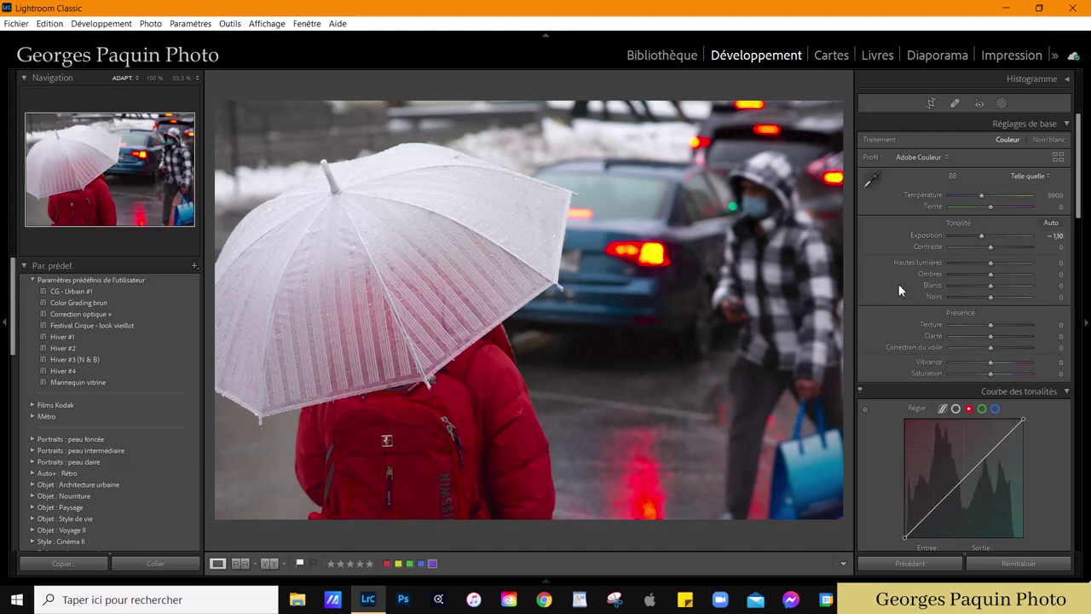
drag(983, 236, 981, 237)
key(Down)
key(Down)
scroll(889, 259, down, 3)
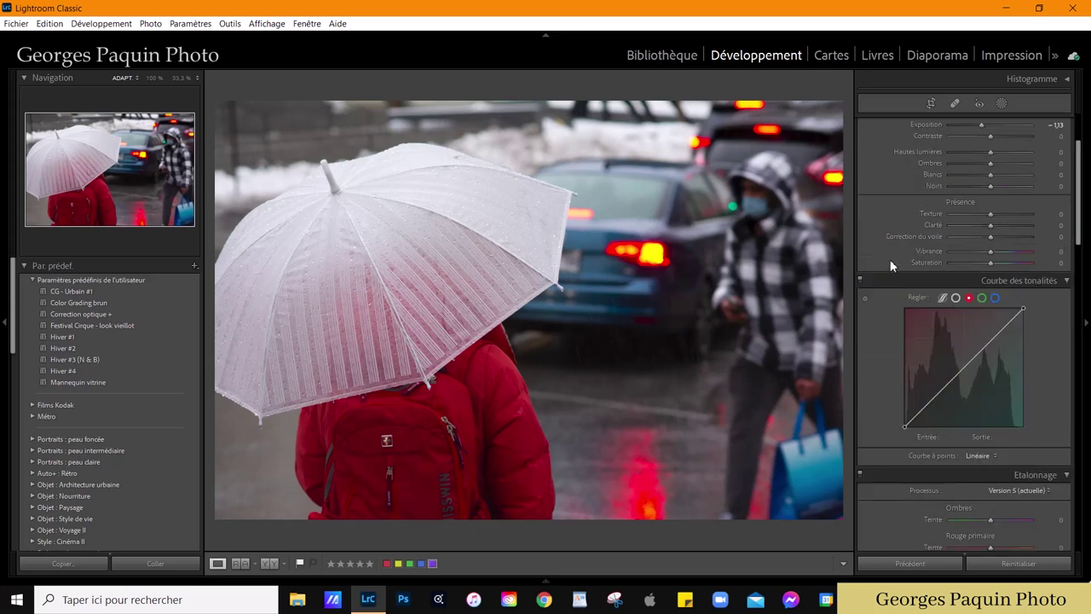
Step: Build an RGB point curve with a lowered top endpoint and points 176→148 and 66→55
click(954, 299)
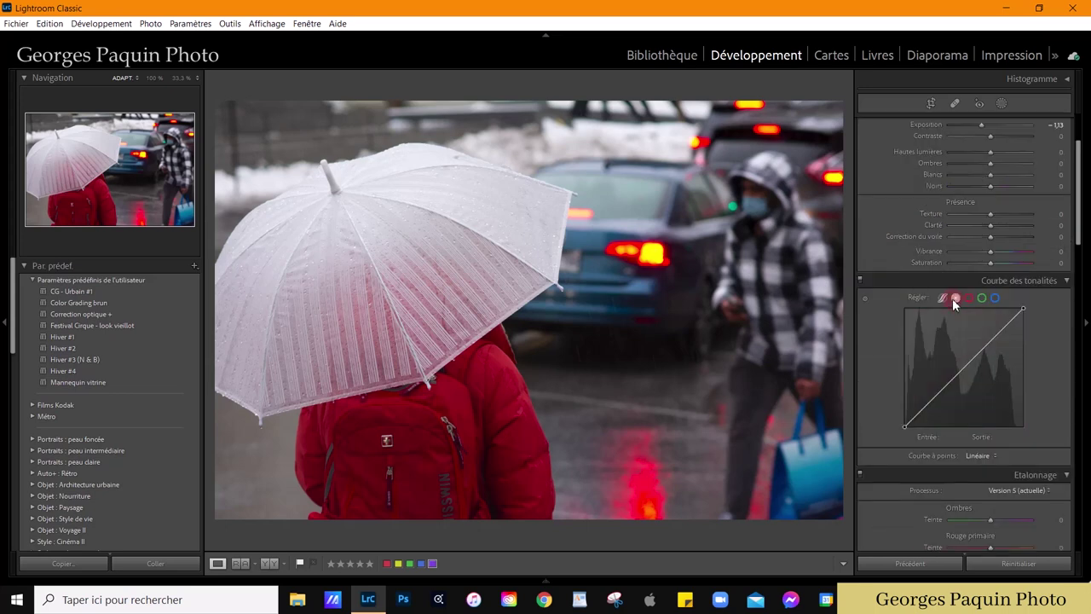
click(1023, 312)
drag(1024, 312, 1024, 318)
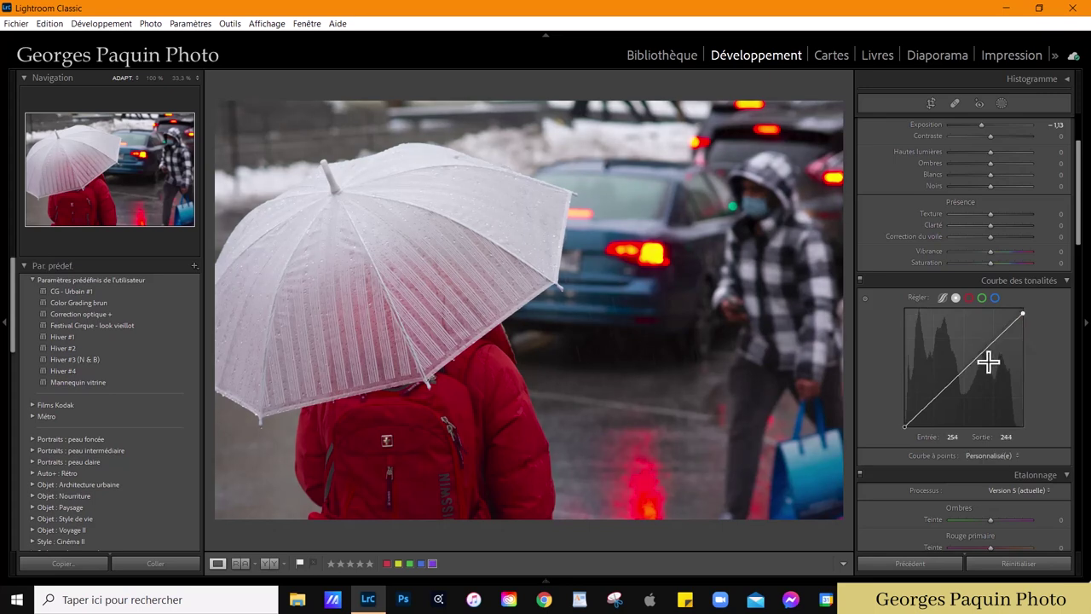
drag(983, 355, 986, 361)
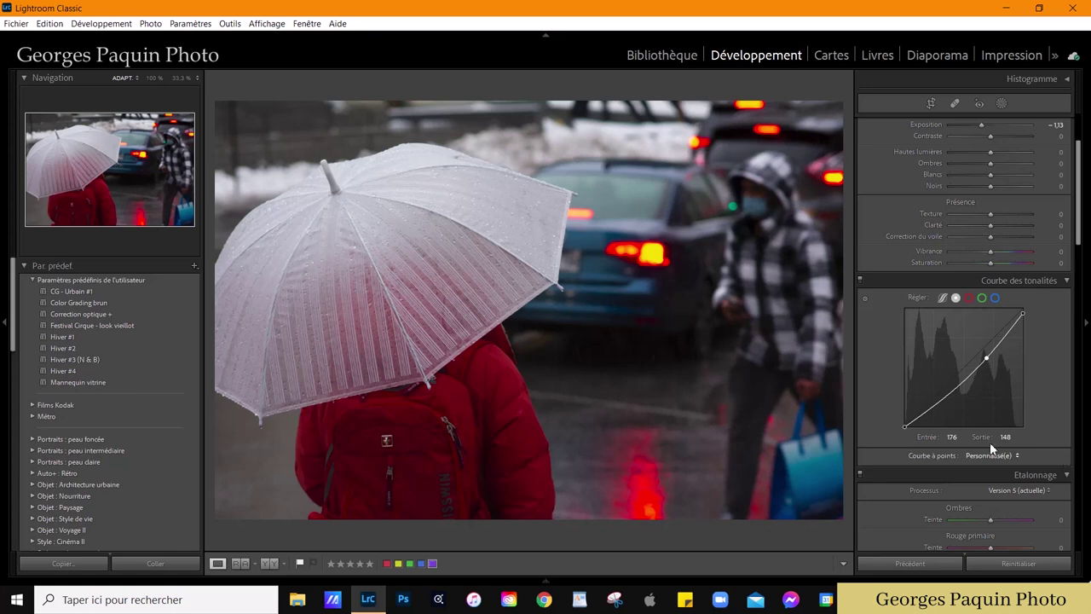
drag(935, 406, 936, 409)
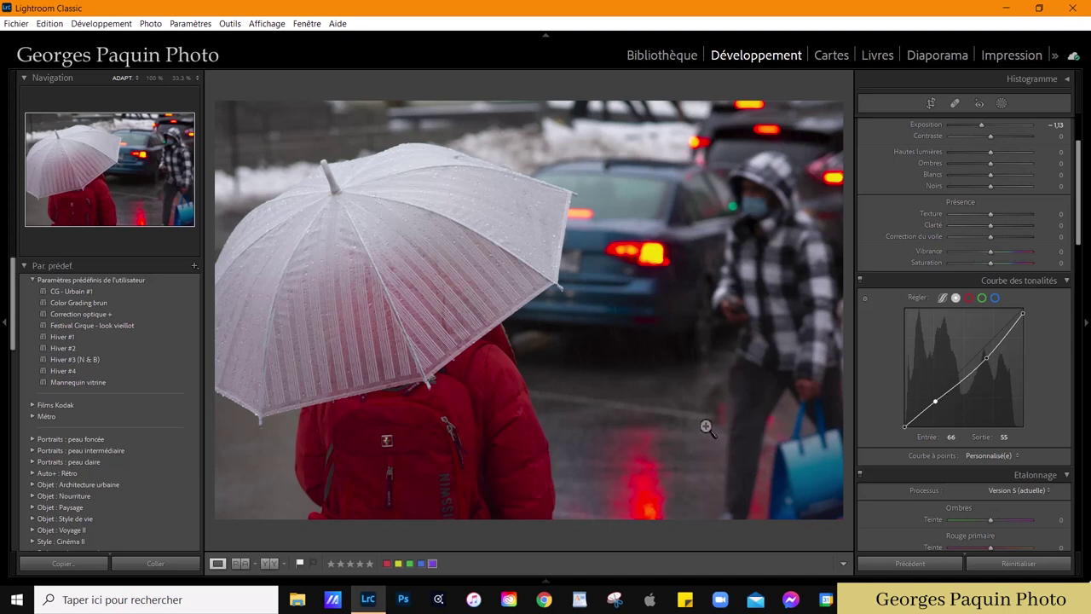
scroll(898, 336, up, 3)
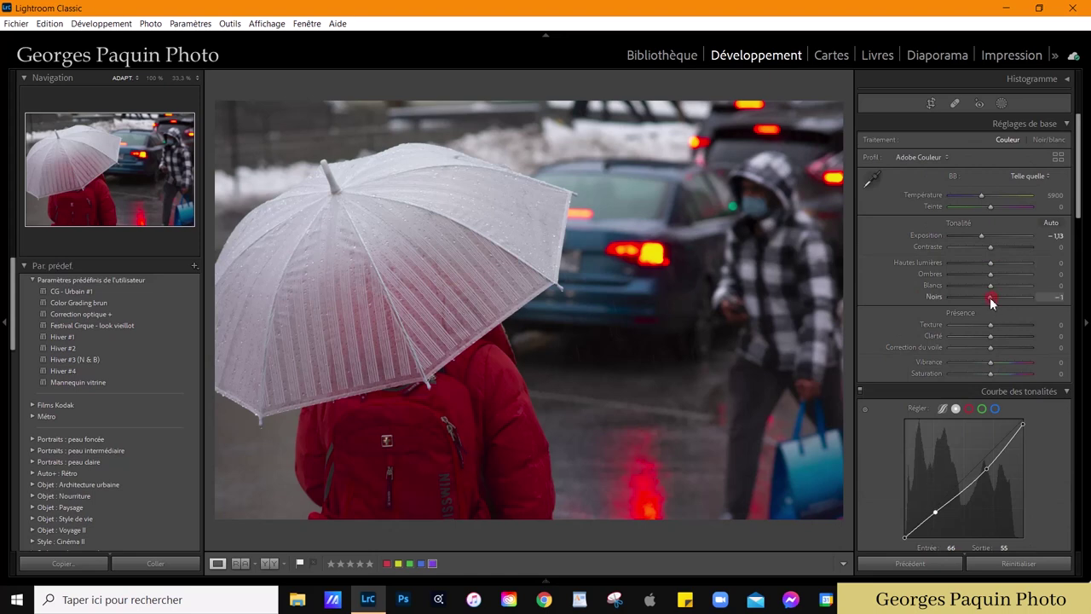
Step: Set blacks −44, whites +32, highlights −25 and shadows −13
drag(990, 297, 975, 315)
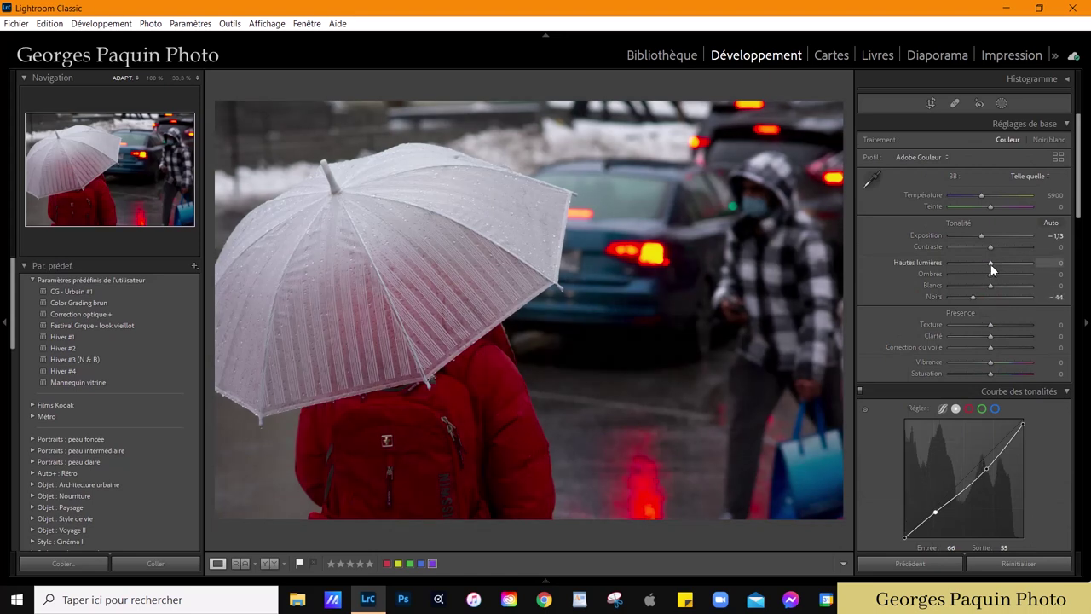
drag(1000, 292, 1004, 293)
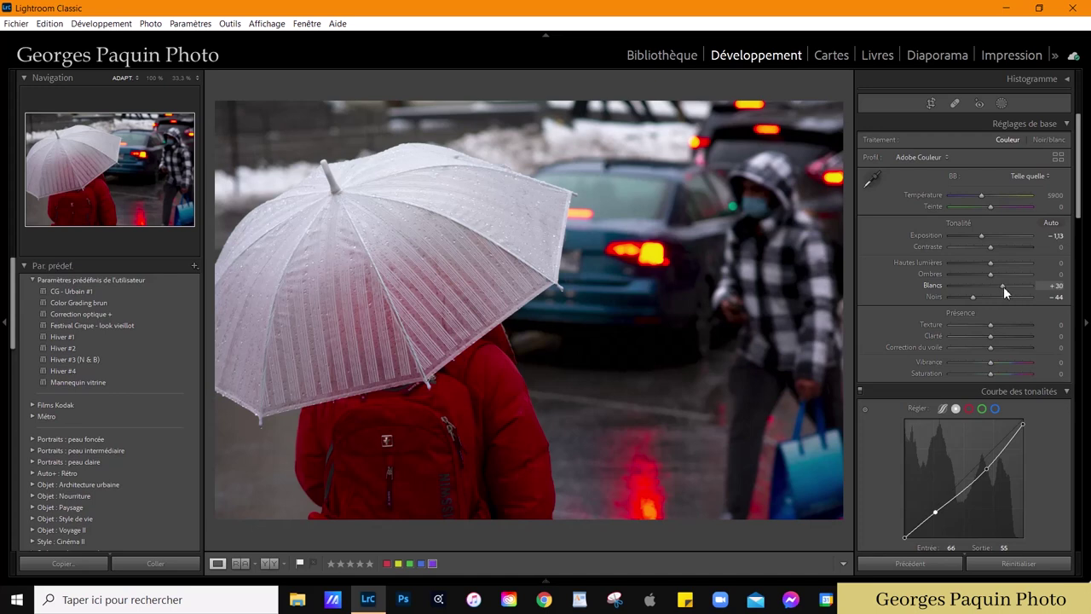
drag(992, 264, 981, 265)
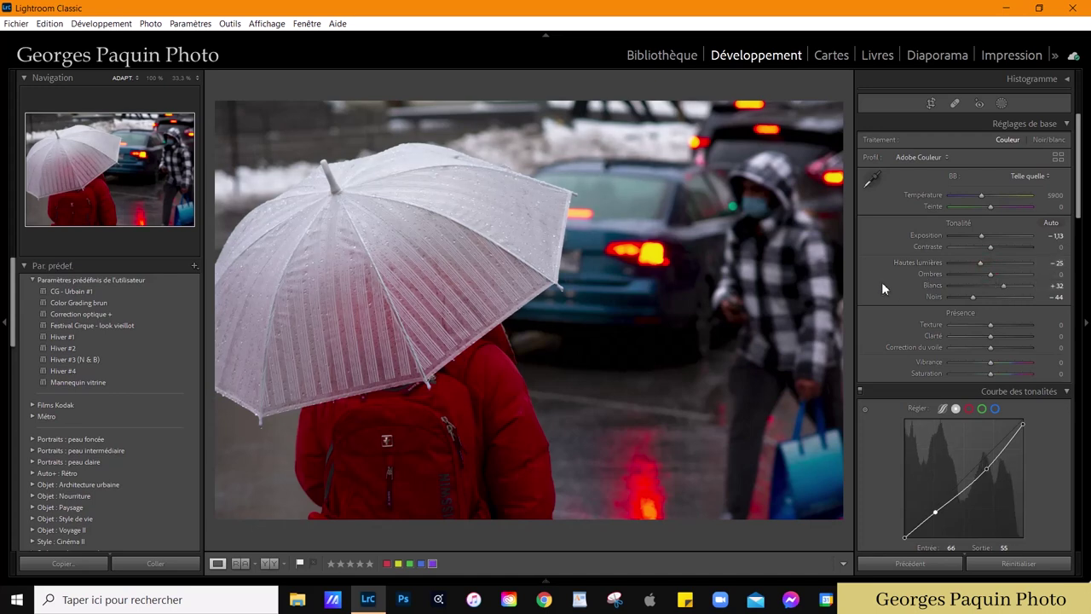
drag(990, 275, 987, 280)
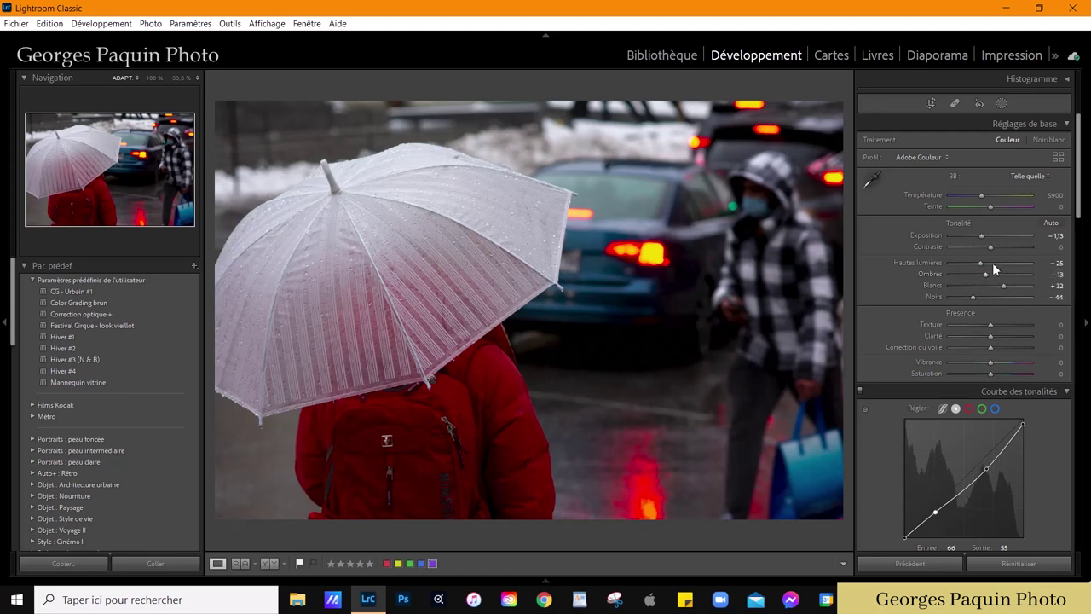
Step: Mute the look with contrast −8, vibrance −5 and saturation −16
drag(991, 248, 987, 253)
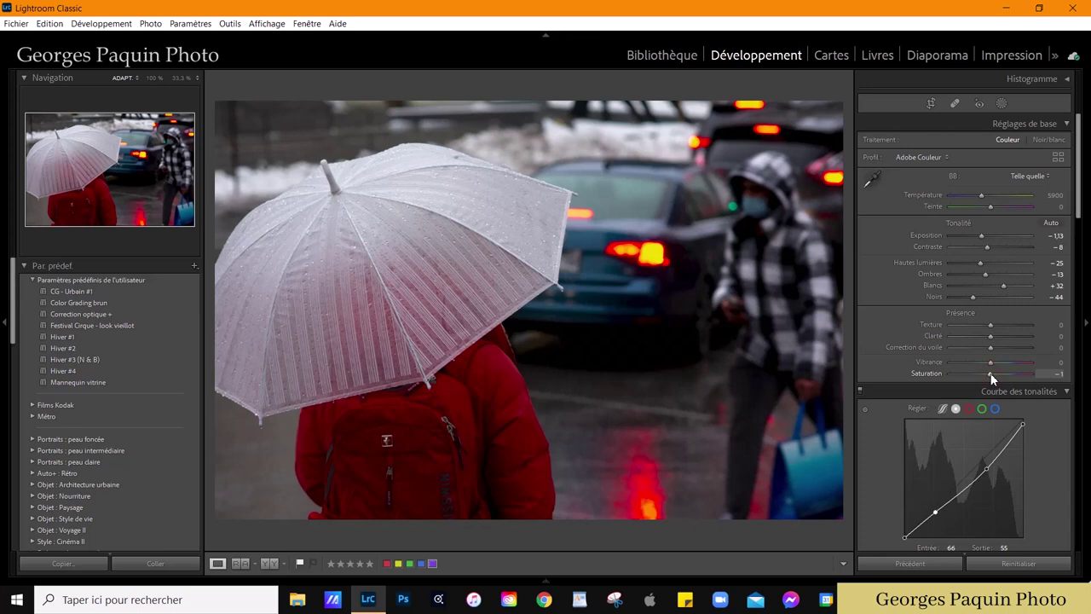
drag(990, 372, 984, 374)
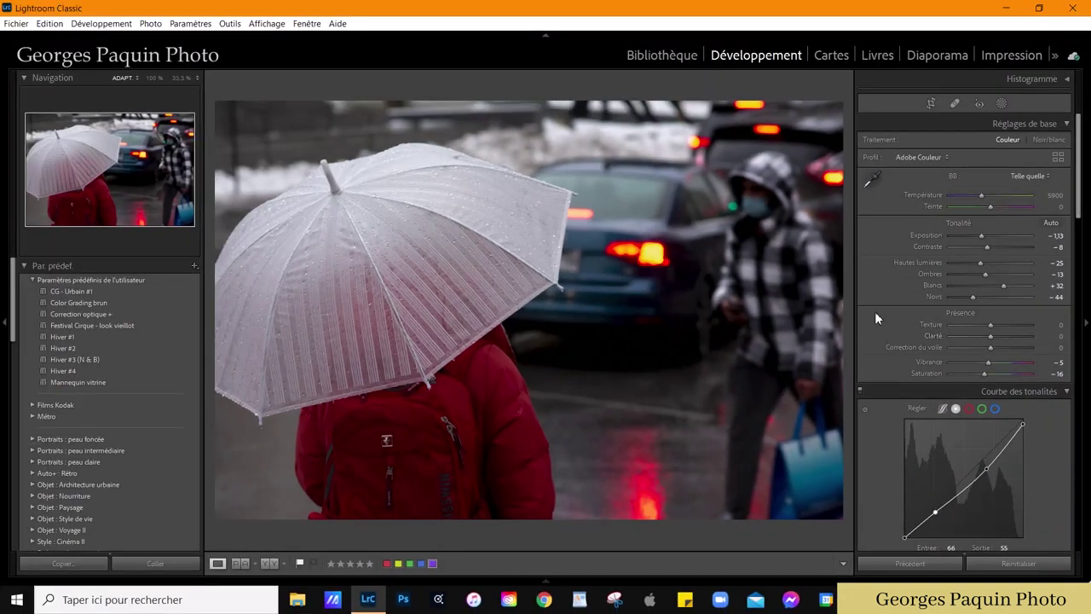
scroll(879, 311, down, 5)
scroll(878, 311, down, 5)
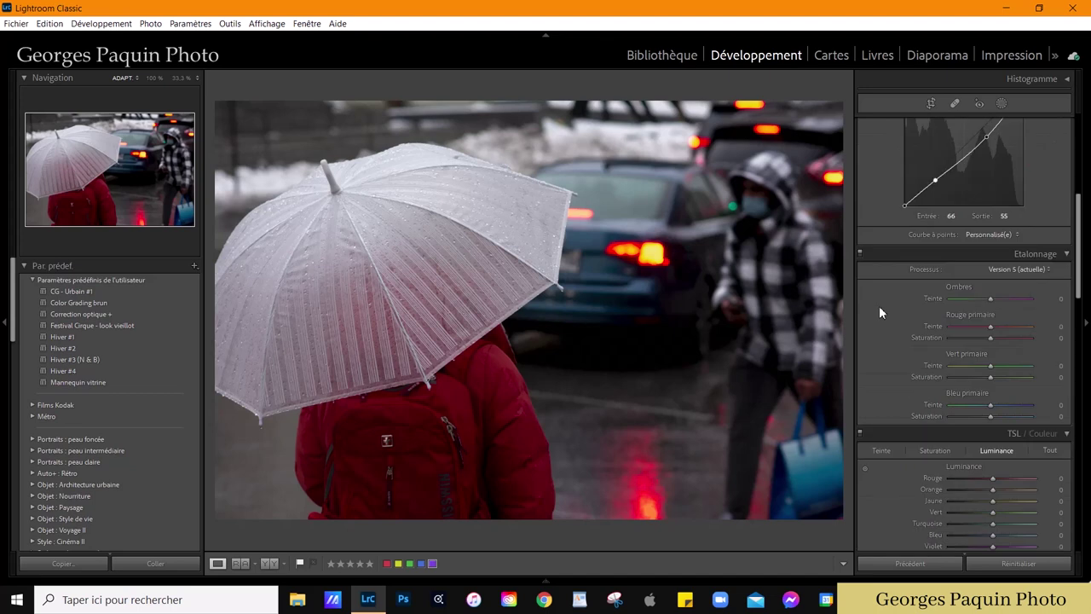
Step: Zoom in on the red coat and set HSL luminance to Red +73, Orange +37, Purple +14, Magenta +37
scroll(879, 311, down, 5)
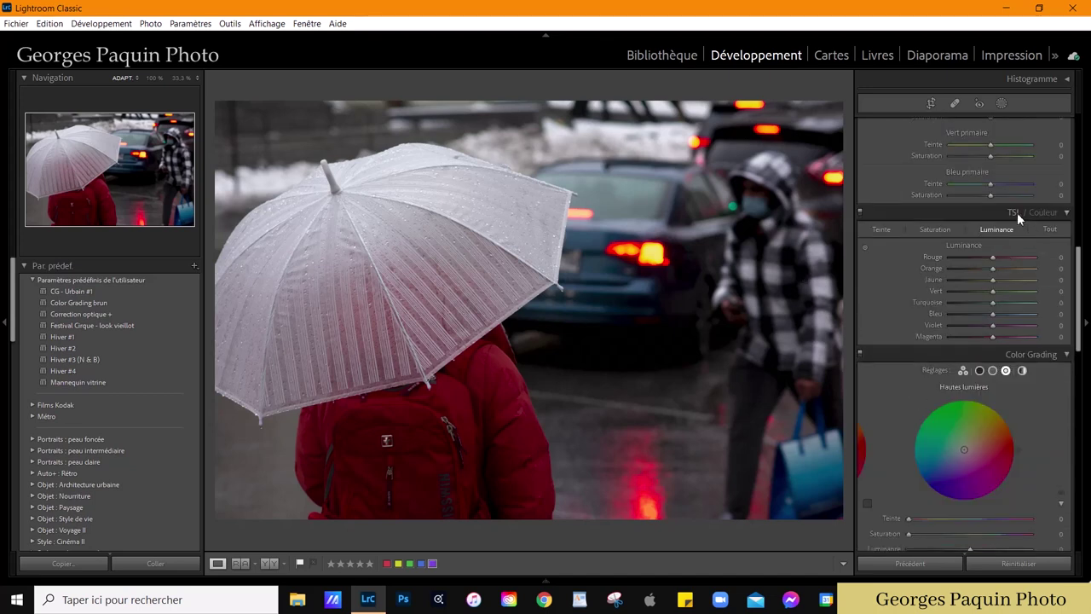
click(435, 450)
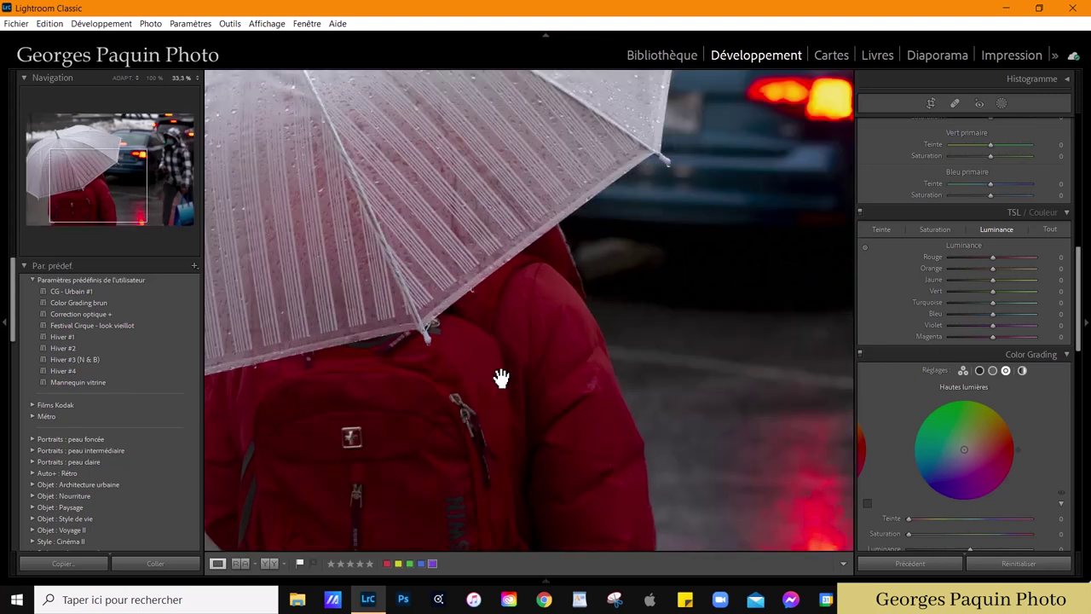
drag(524, 358, 570, 258)
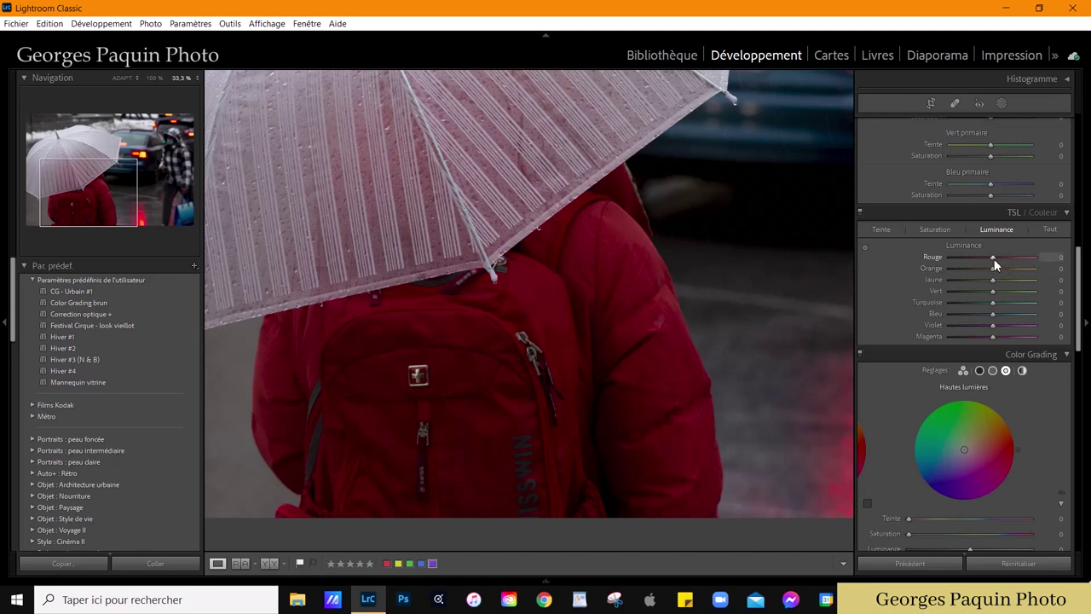
drag(994, 258, 1015, 258)
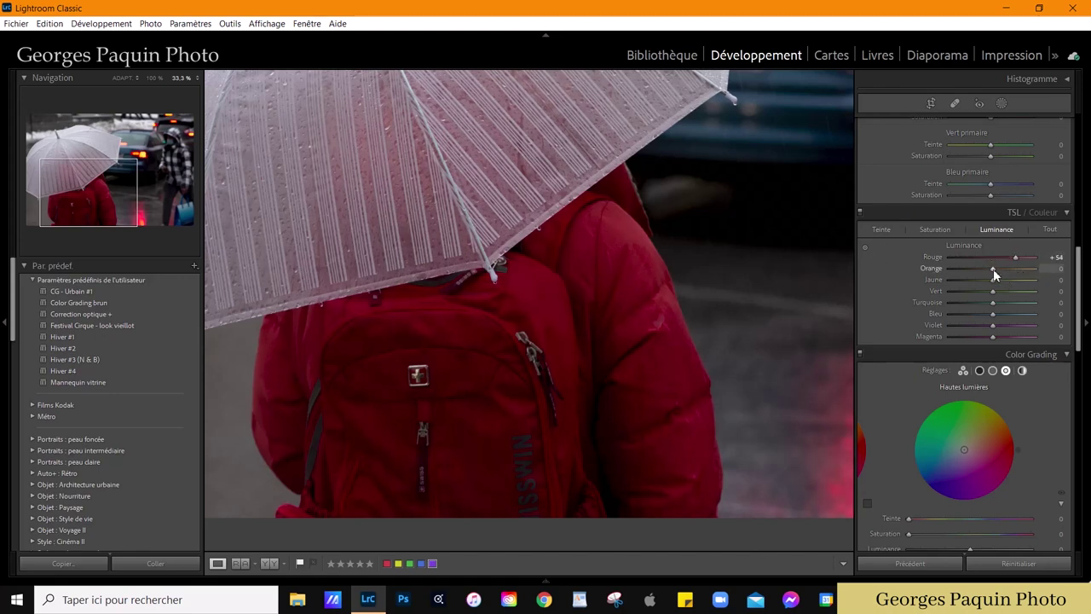
drag(993, 269, 1002, 268)
drag(996, 328, 998, 326)
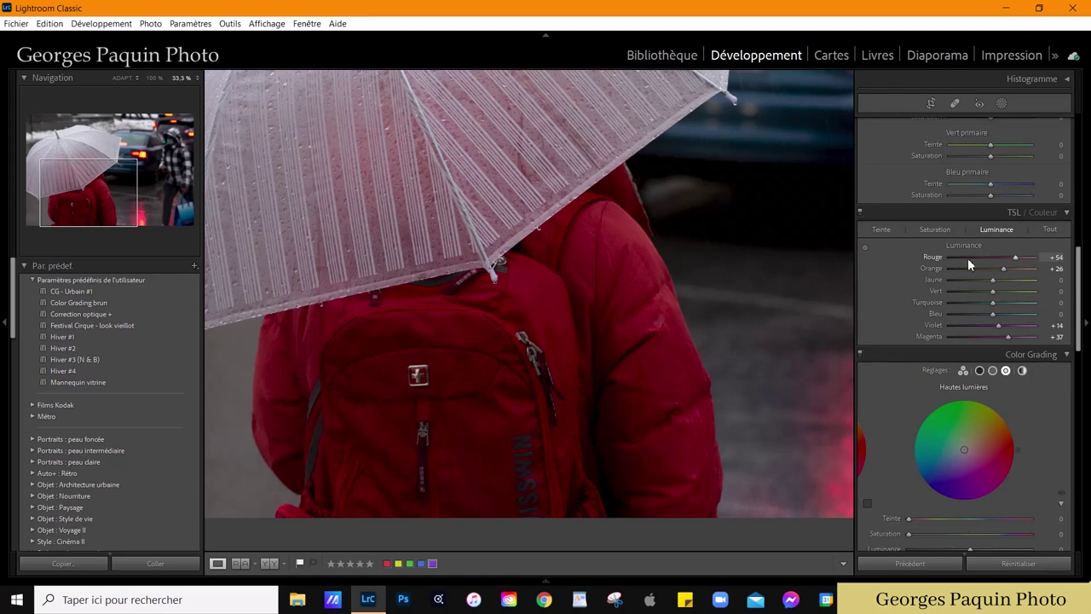
drag(1013, 258, 1009, 267)
click(844, 409)
scroll(963, 255, up, 3)
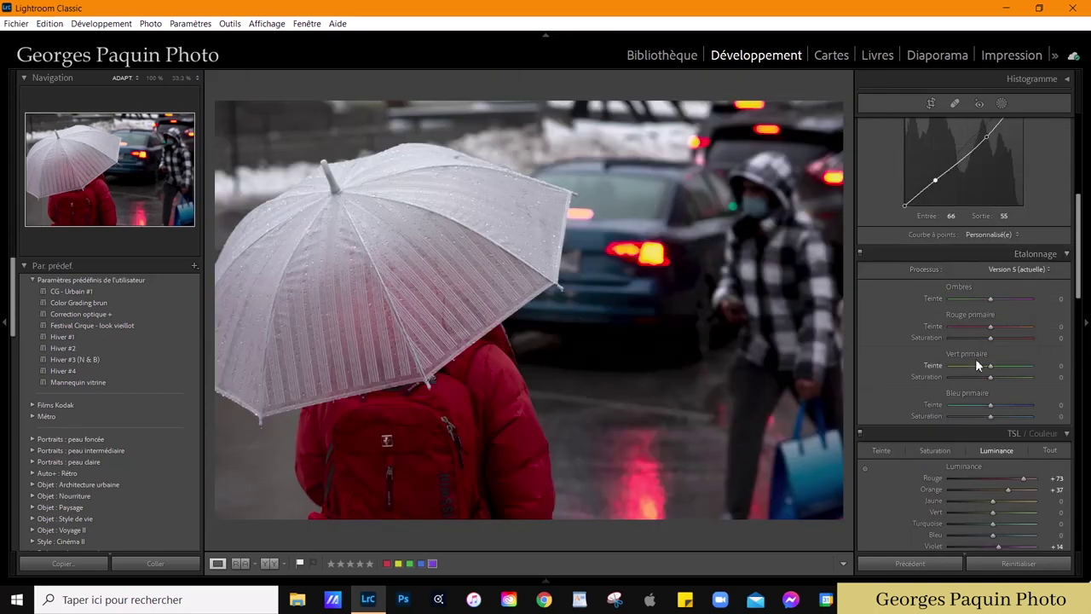
Step: Set the Red primary to hue +23, saturation −11, and the Blue primary to hue −32, saturation −15
drag(989, 328, 996, 335)
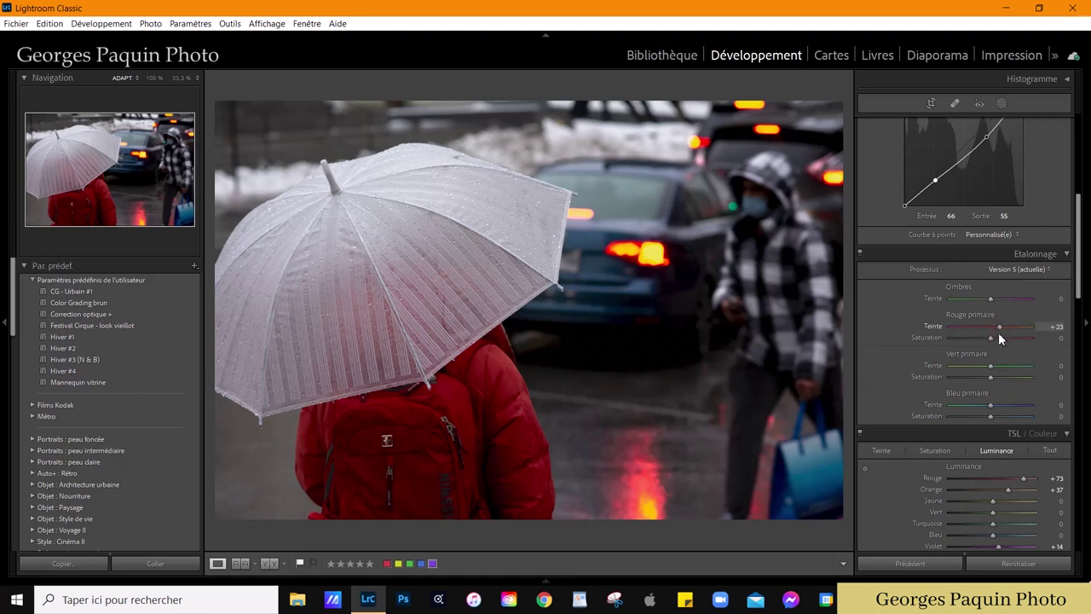
drag(995, 334, 999, 329)
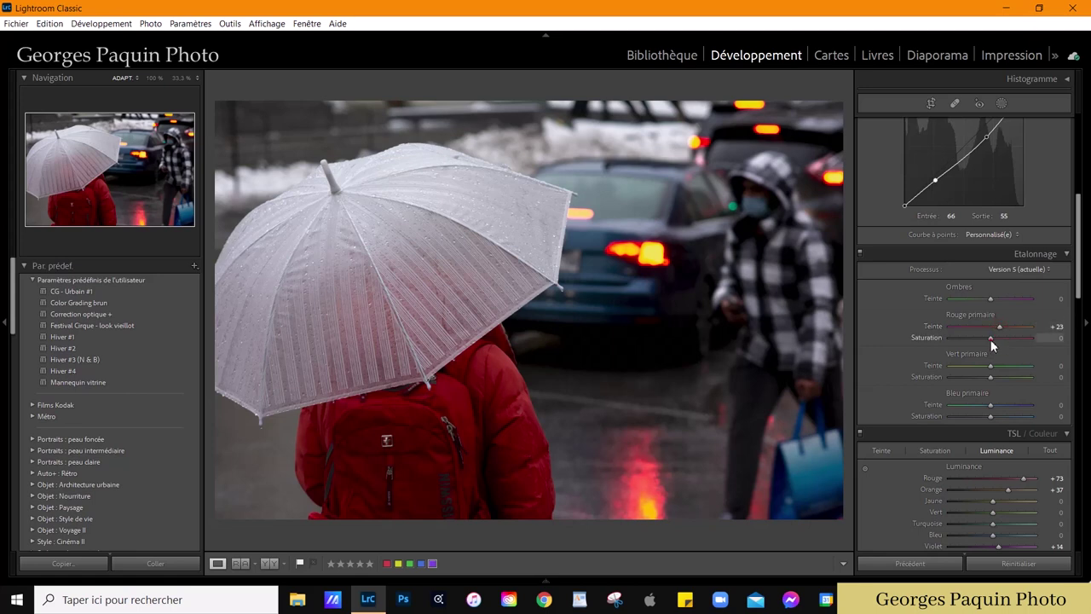
click(984, 344)
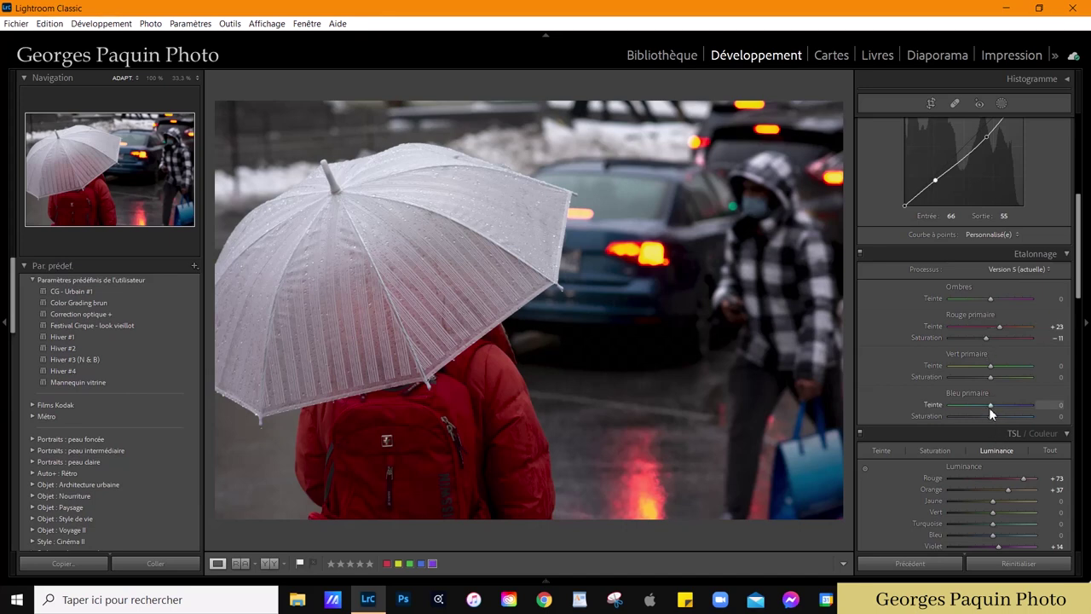
drag(986, 412, 977, 421)
drag(992, 416, 985, 417)
Step: Set the Green primary hue to +41 with saturation 0, then toggle calibration off and on to compare
drag(990, 367, 1006, 387)
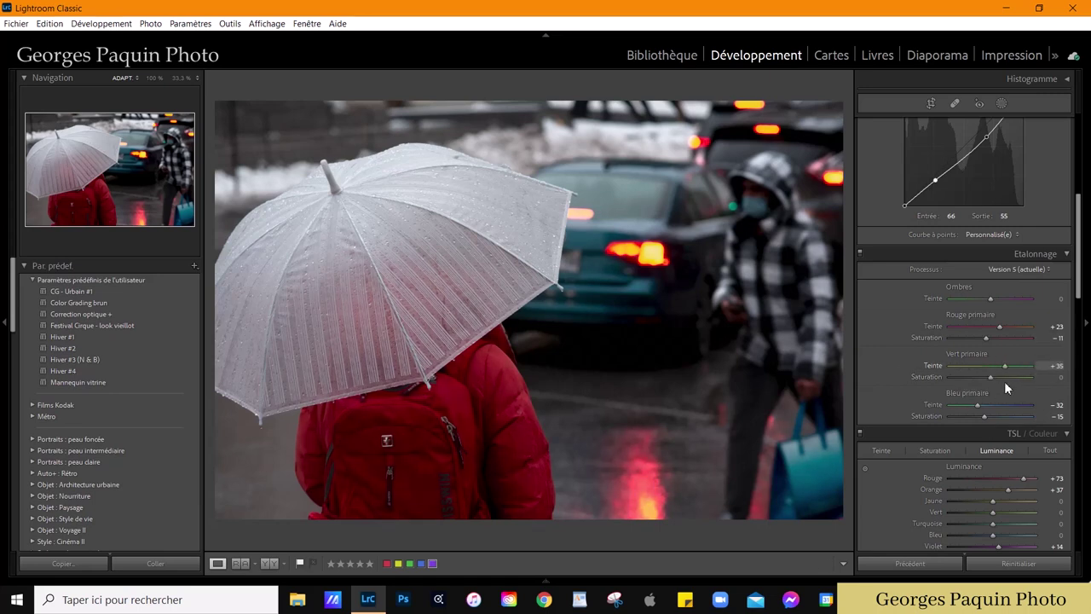
drag(1006, 383, 1009, 372)
drag(990, 376, 993, 384)
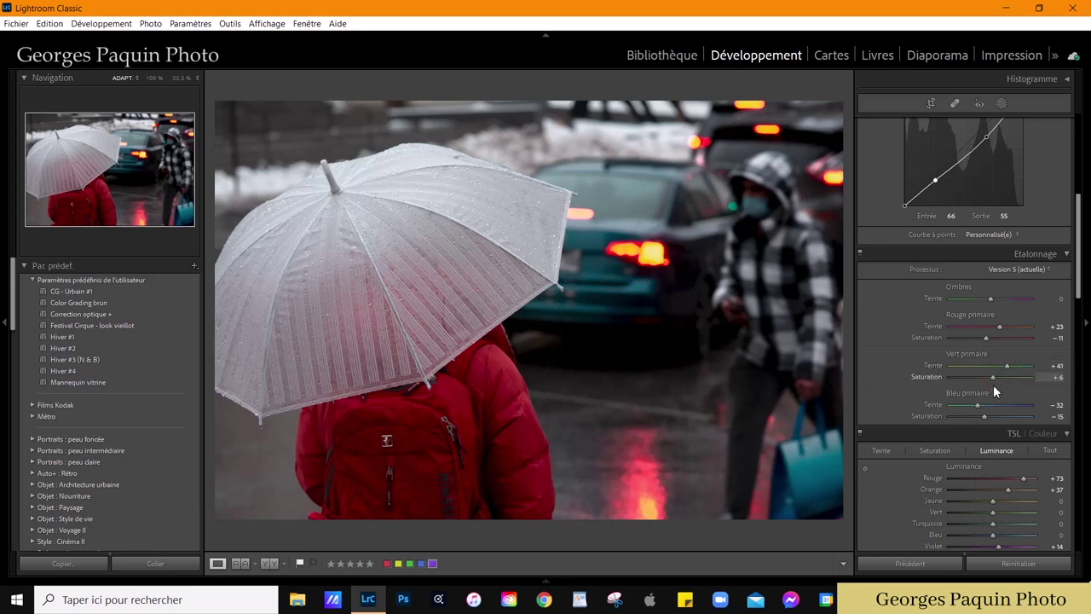
double_click(1014, 376)
click(860, 253)
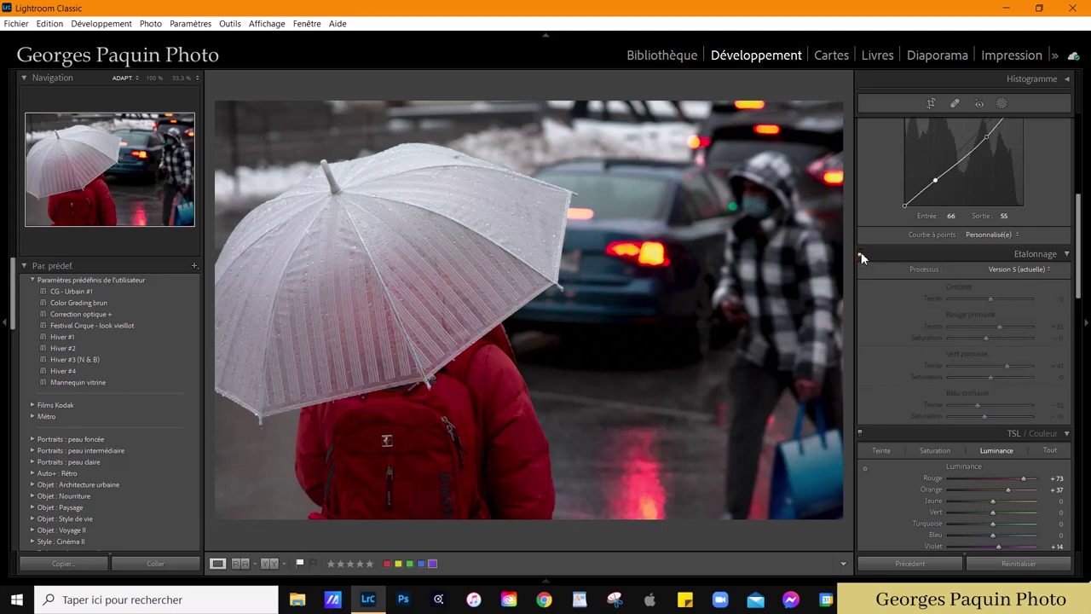
click(860, 254)
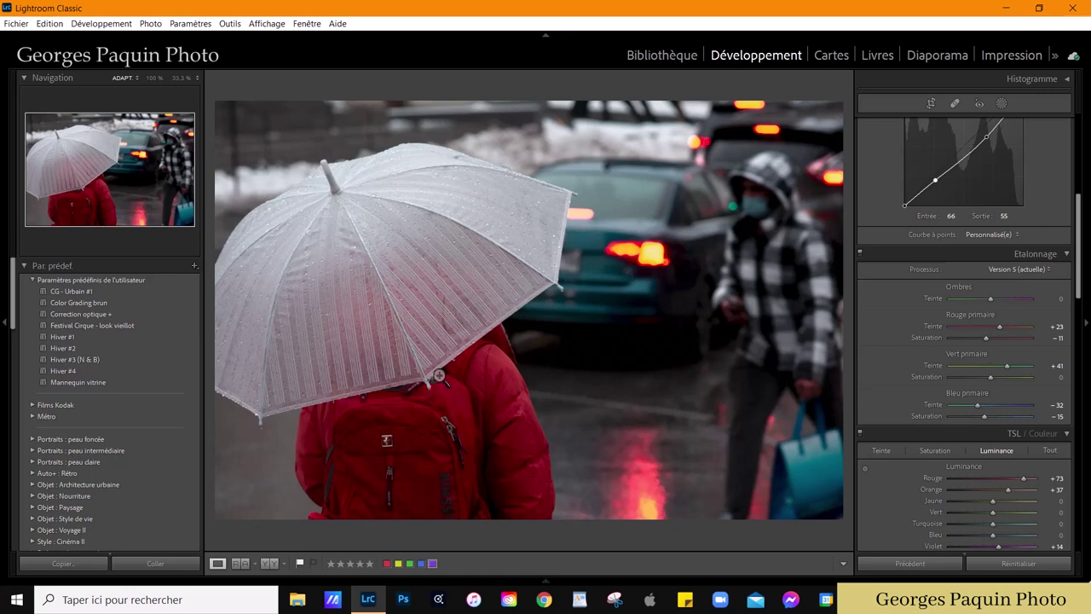
scroll(886, 358, down, 3)
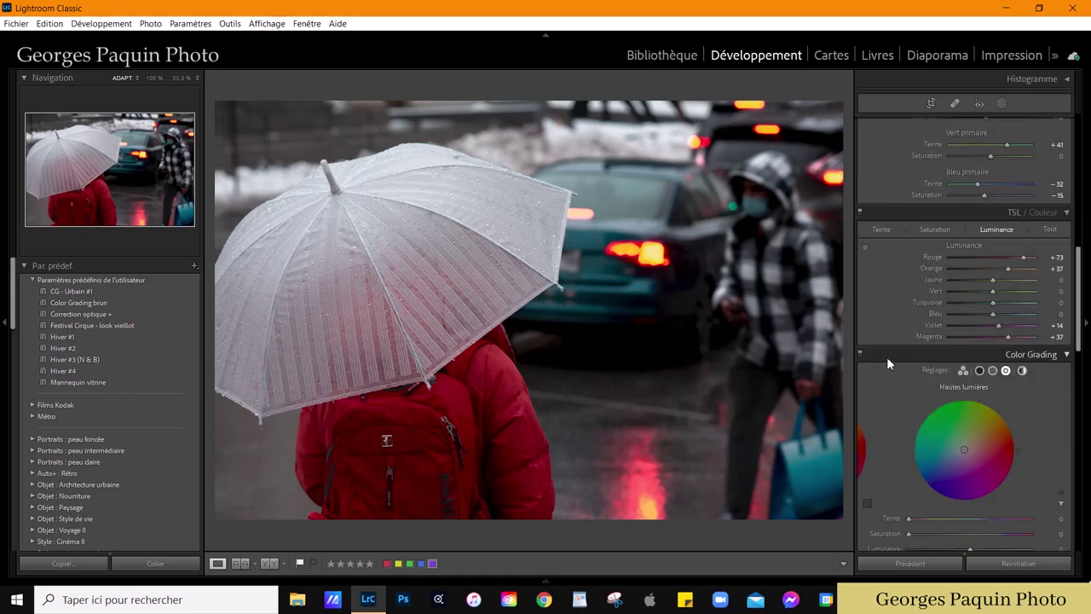
Step: Tint the shadows blue (hue 232, saturation 18) and the midtones teal (hue 196, saturation 14)
scroll(886, 357, down, 2)
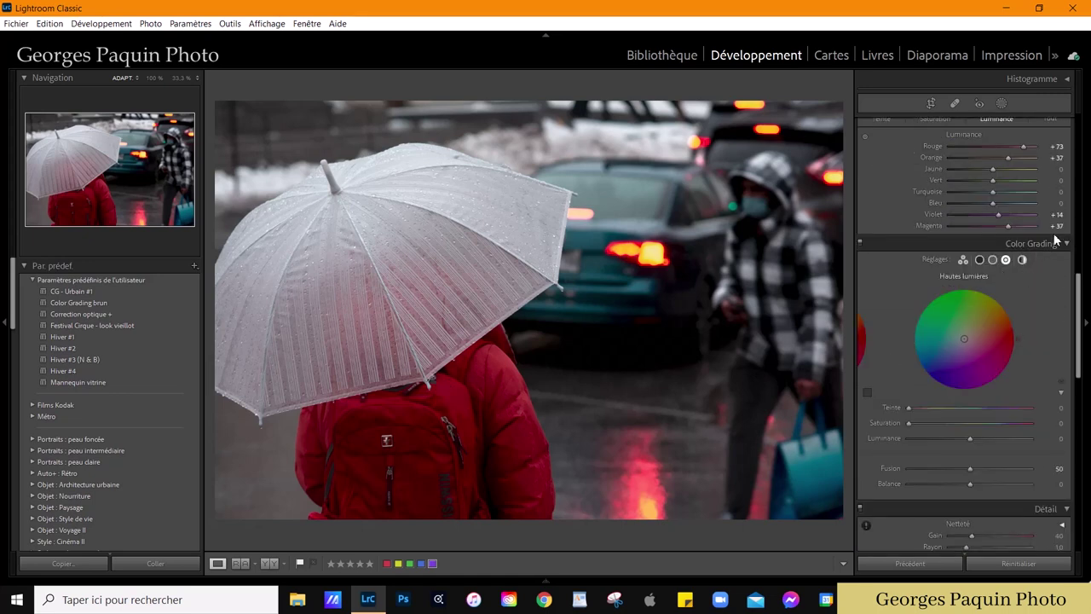
click(979, 260)
drag(965, 340, 957, 345)
drag(921, 389, 930, 382)
drag(970, 439, 963, 448)
click(992, 259)
drag(961, 343, 911, 347)
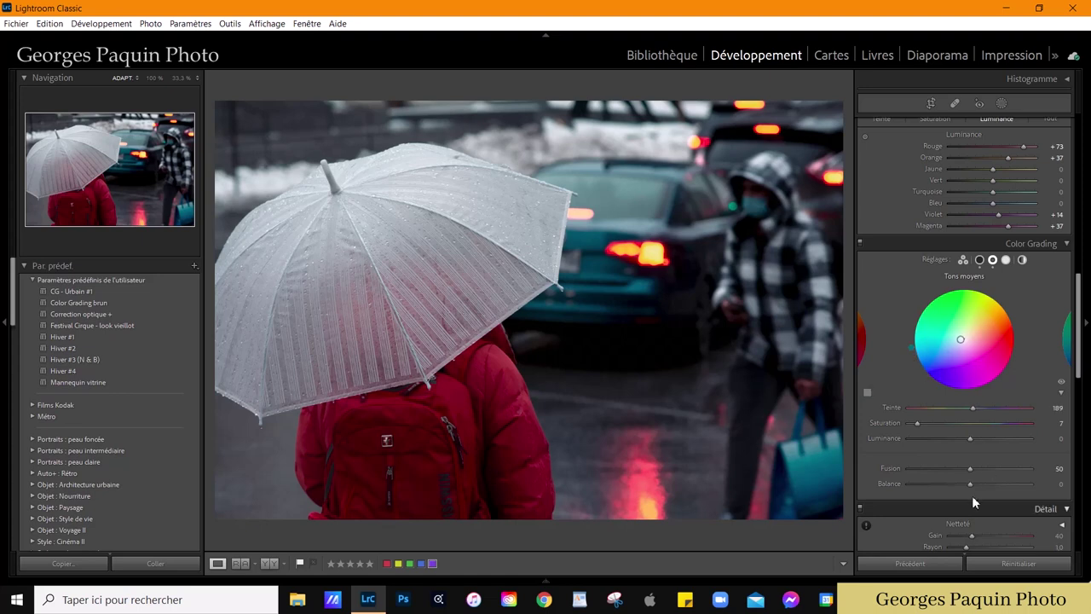
drag(915, 421, 926, 422)
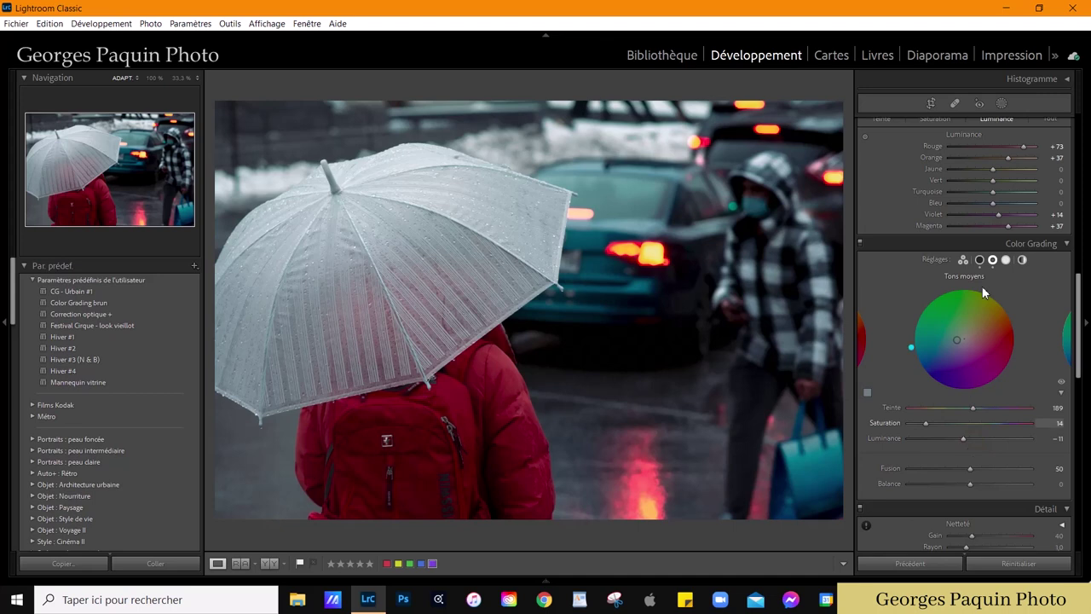
Step: Give the highlights warm hue 70, saturation 16, and set blending 37 and balance +13
click(1006, 260)
drag(964, 339, 964, 337)
mouse_move(988, 292)
mouse_down()
mouse_move(993, 314)
mouse_move(986, 294)
mouse_up()
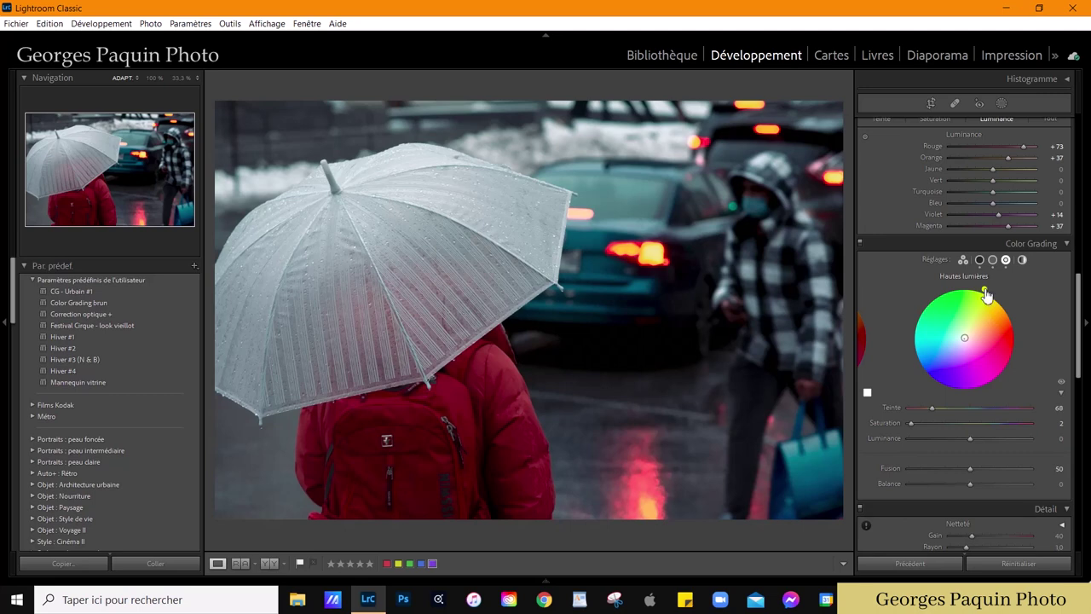
drag(986, 294, 983, 288)
drag(908, 423, 975, 443)
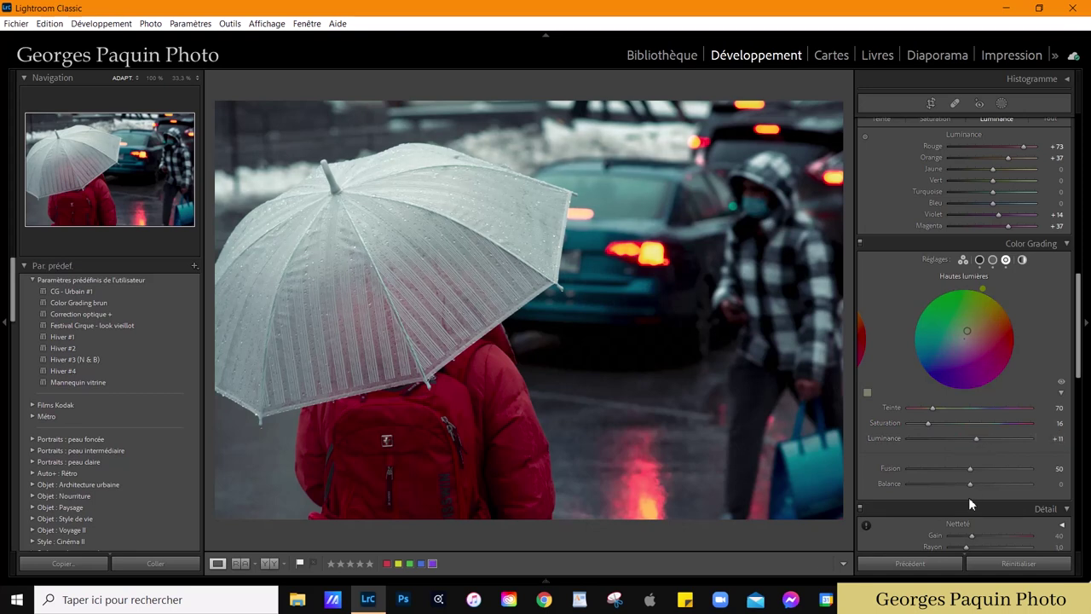
mouse_move(968, 485)
mouse_down()
mouse_move(945, 505)
mouse_move(961, 516)
mouse_up()
drag(962, 520, 1012, 493)
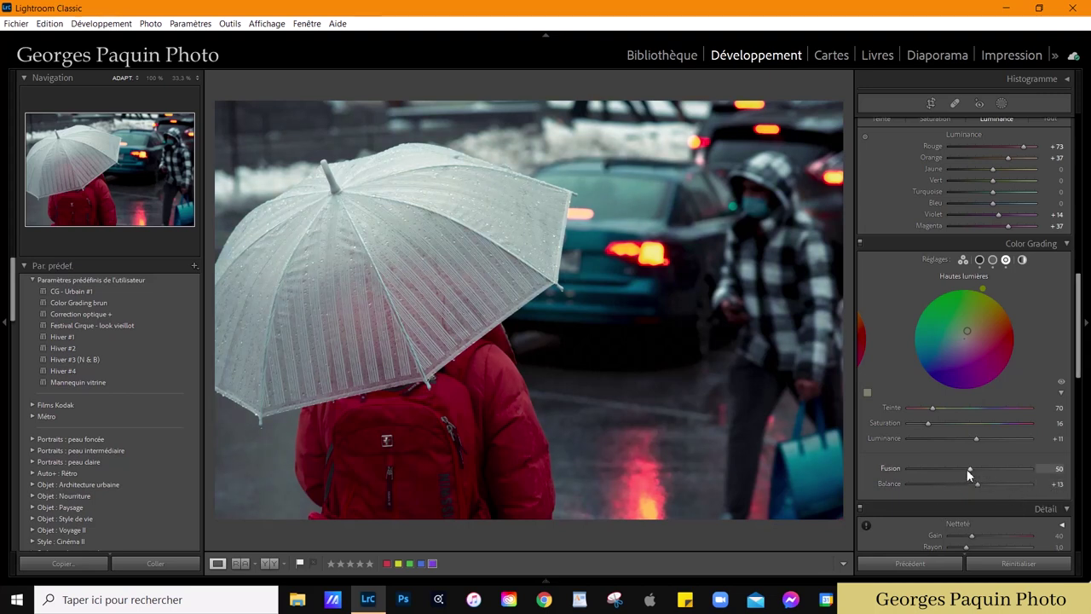
drag(969, 468, 953, 485)
scroll(1032, 312, up, 10)
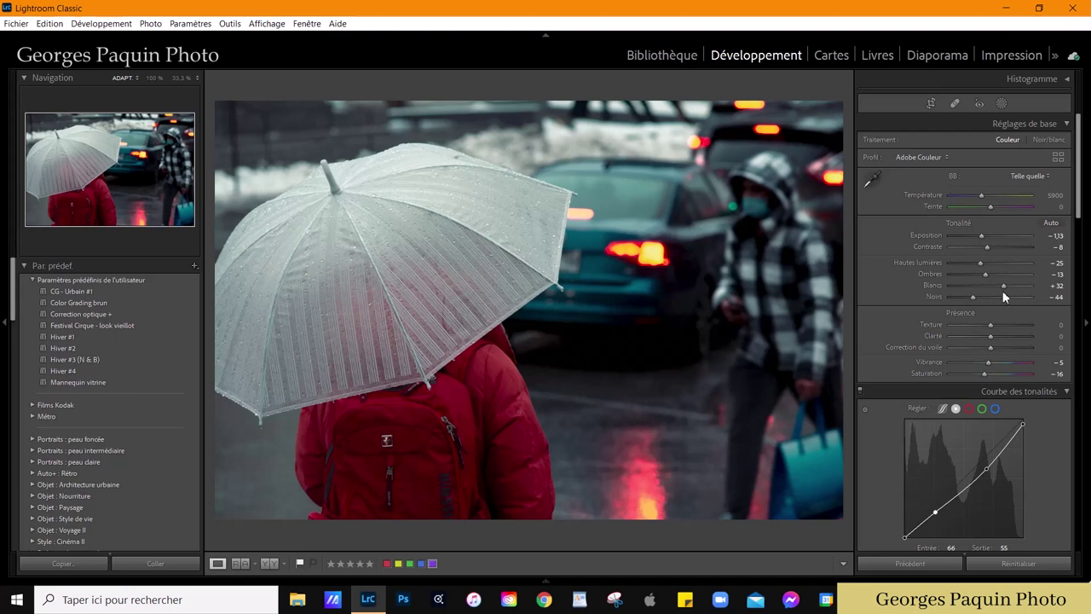
Step: Lower the exposure to −1.33 and bring up the masking options
click(979, 235)
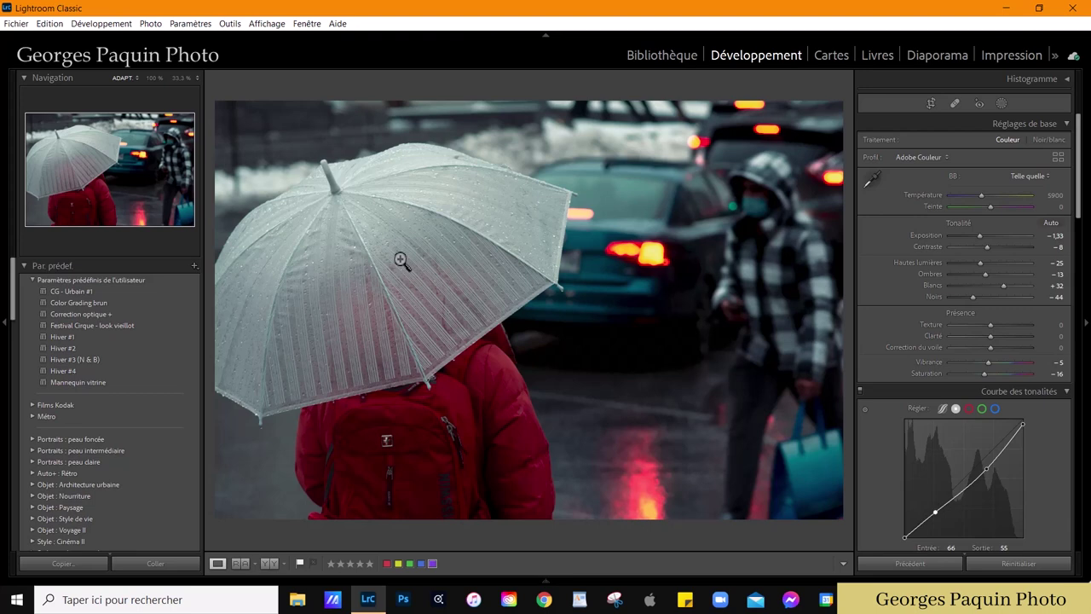
click(1002, 104)
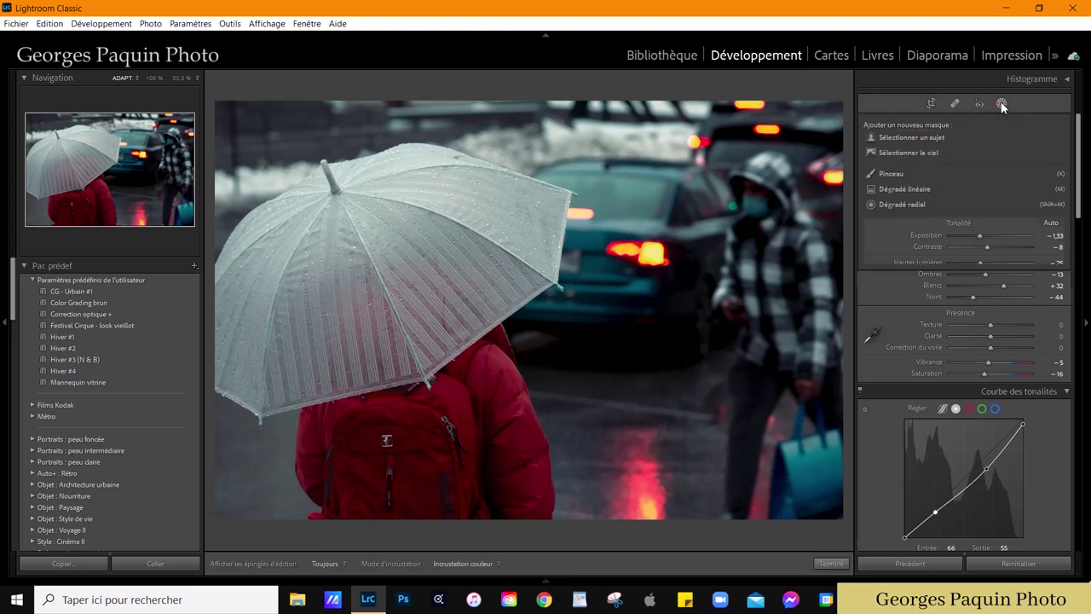
Step: Create a Select Subject mask without overlay, with highlights −11, shadows 9, contrast 30
click(928, 138)
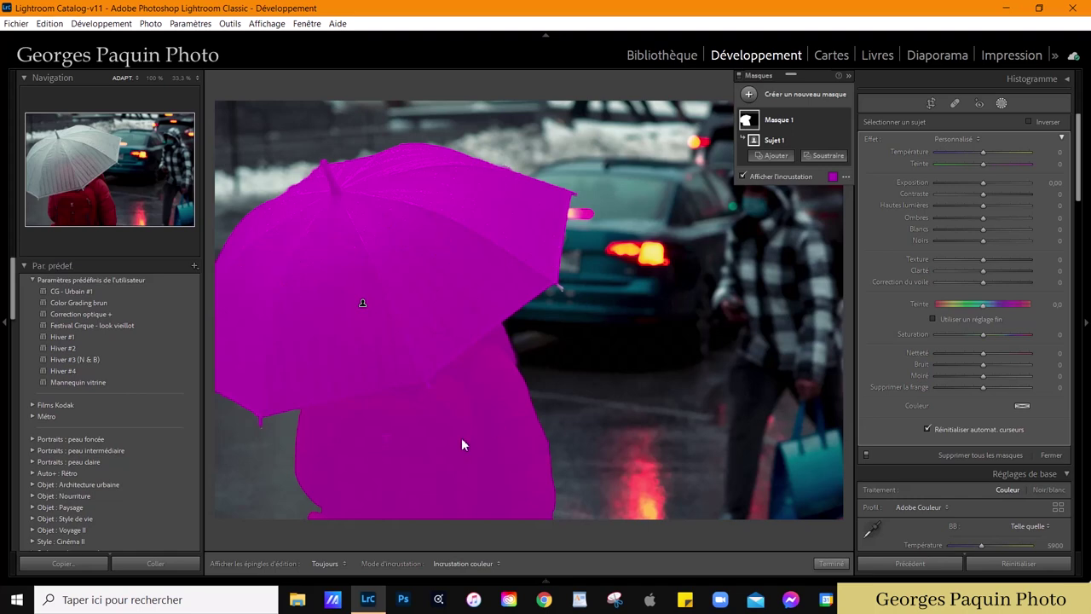
click(792, 177)
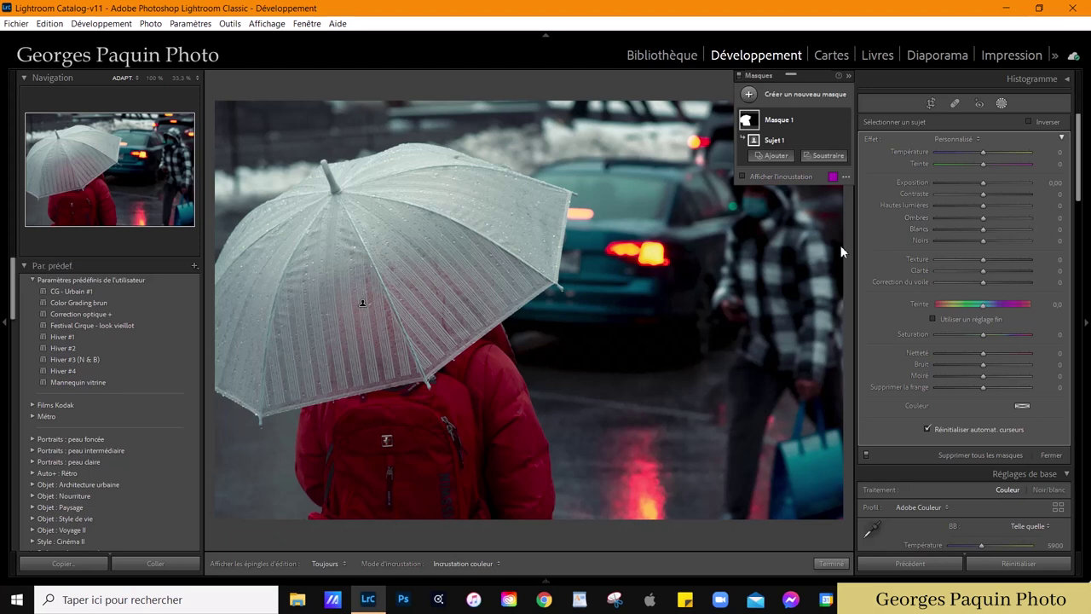
drag(983, 206, 977, 206)
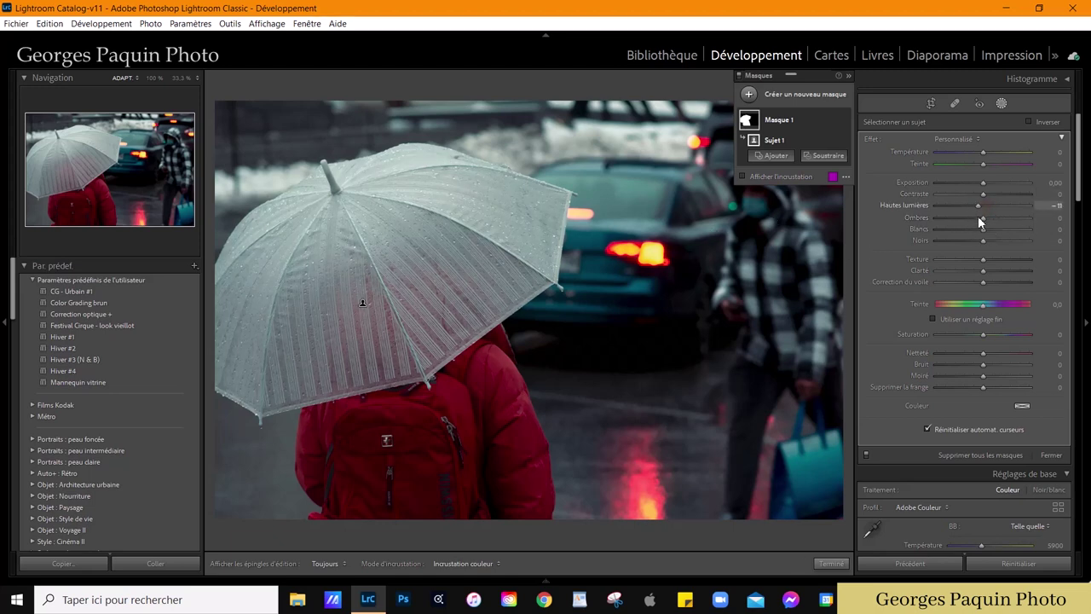
drag(982, 219, 993, 218)
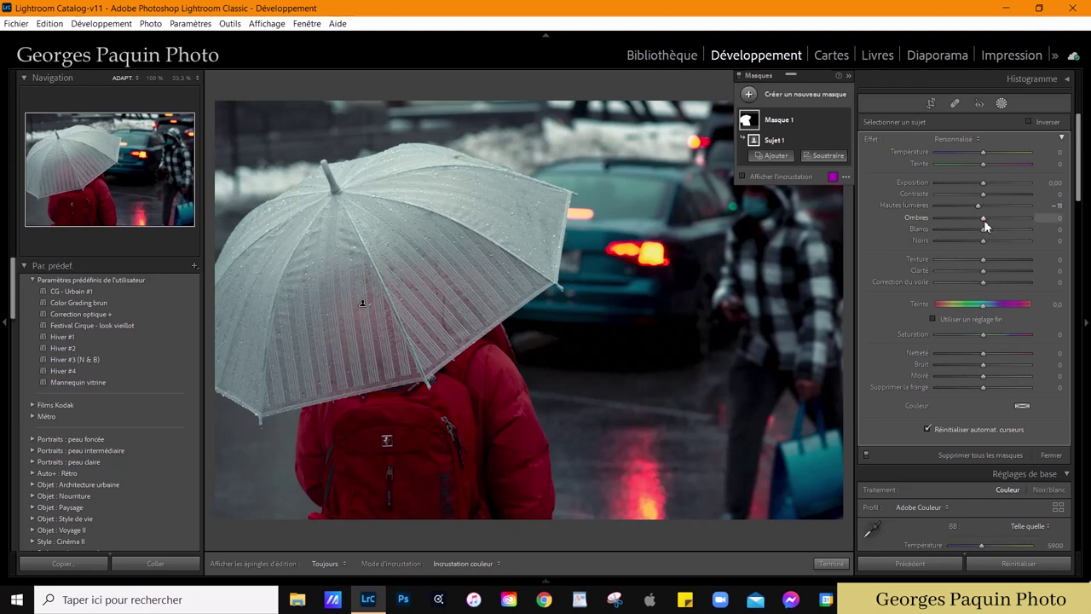
drag(983, 193, 998, 196)
Step: Set the subject mask's blacks to −16 and whites to 22, toggling it to compare
drag(983, 240, 979, 243)
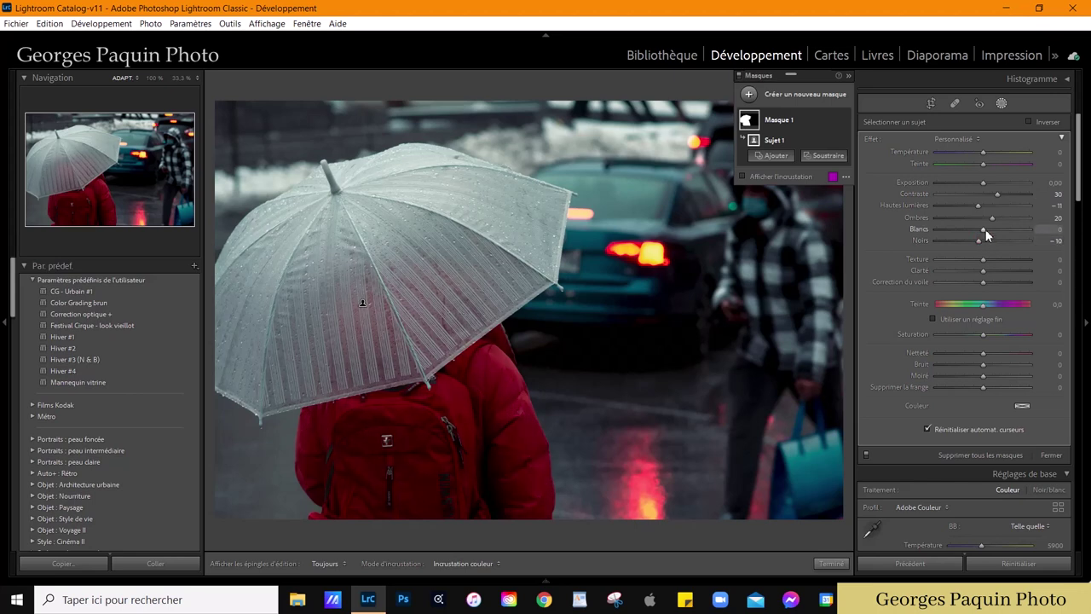
drag(978, 241, 976, 242)
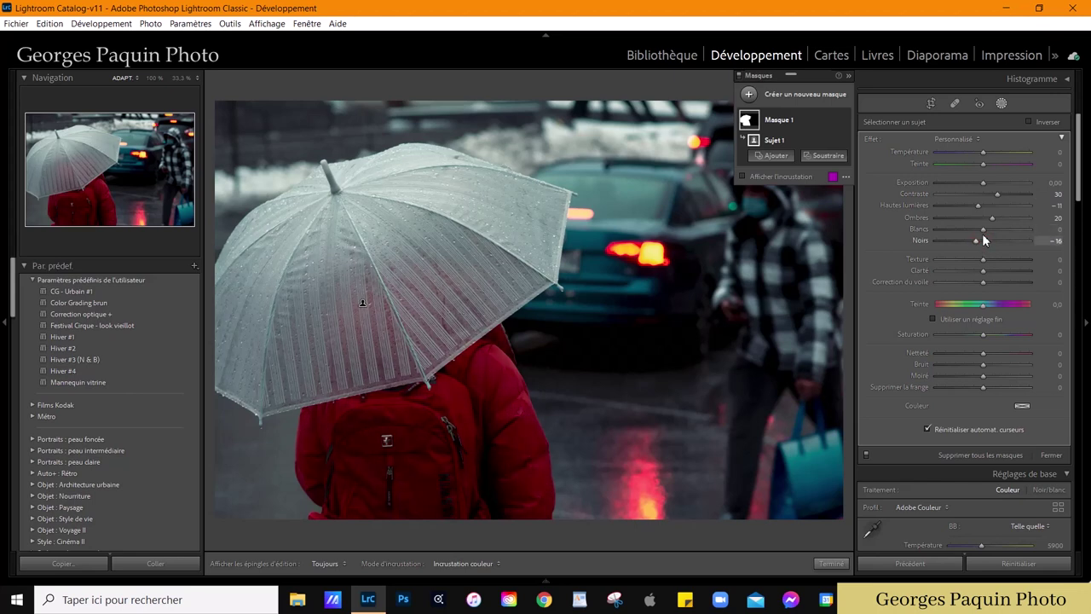
drag(985, 230, 986, 241)
drag(989, 228, 994, 230)
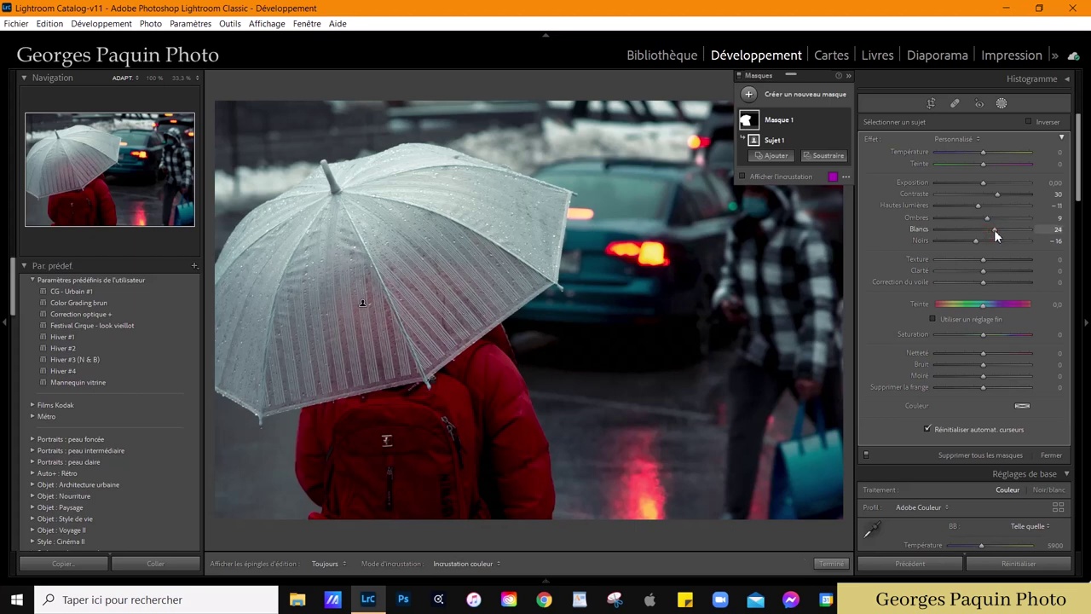
mouse_move(749, 120)
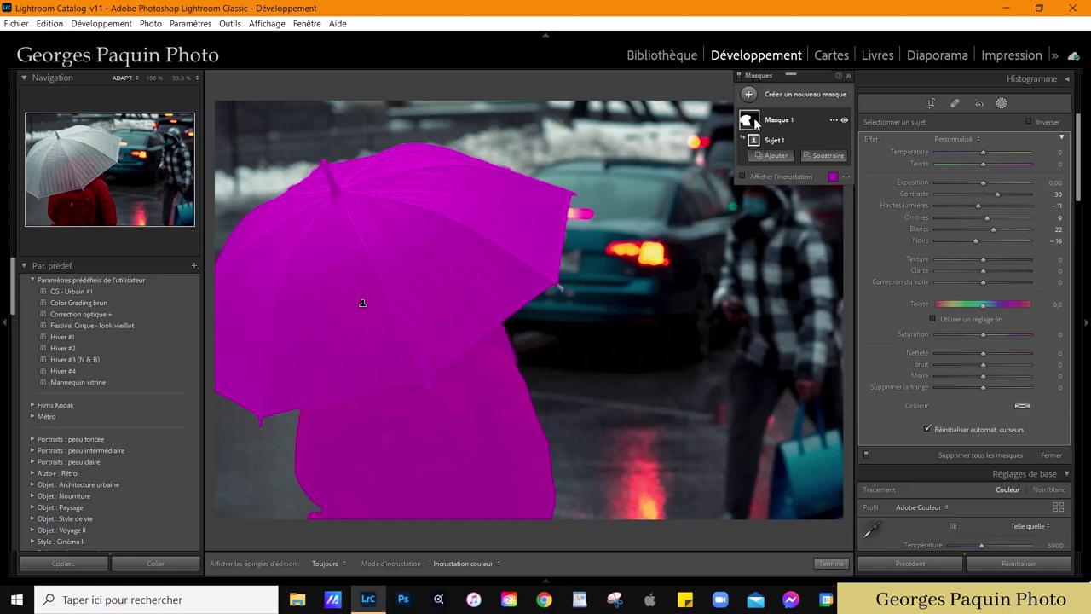
click(843, 120)
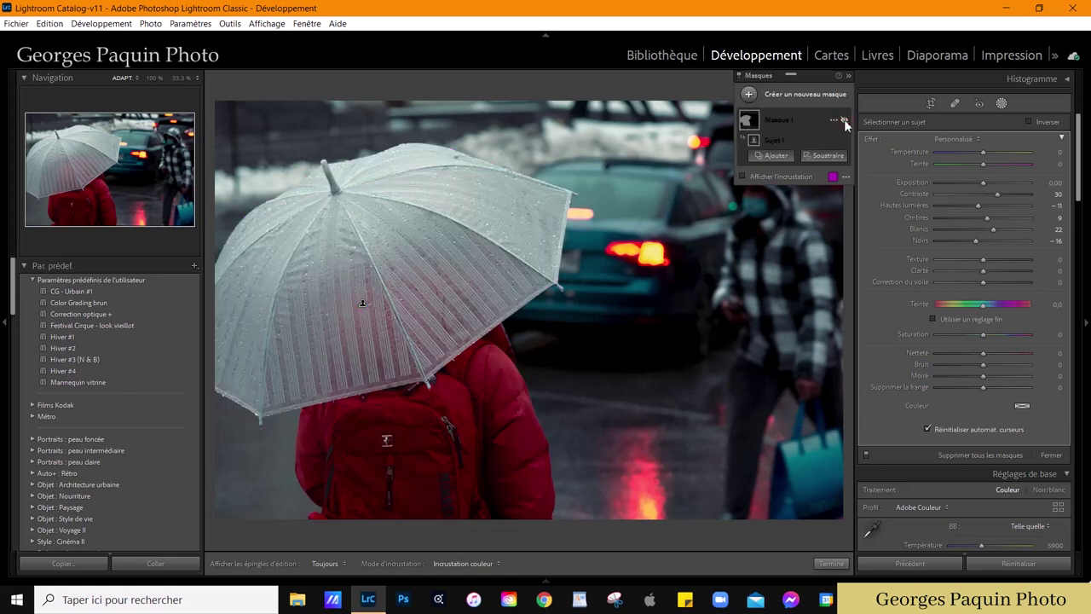
click(844, 120)
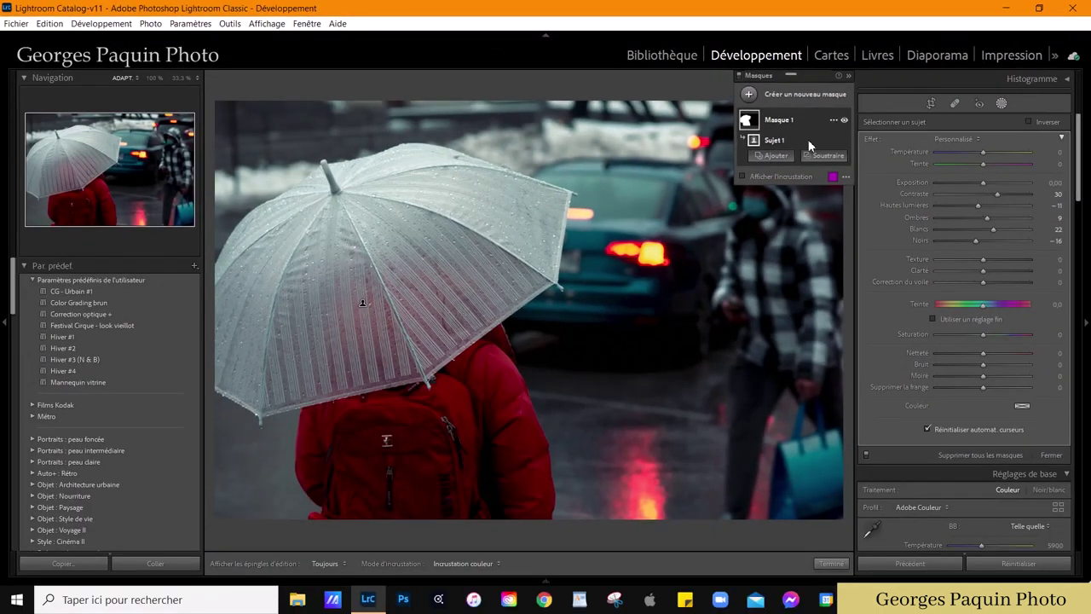
click(748, 95)
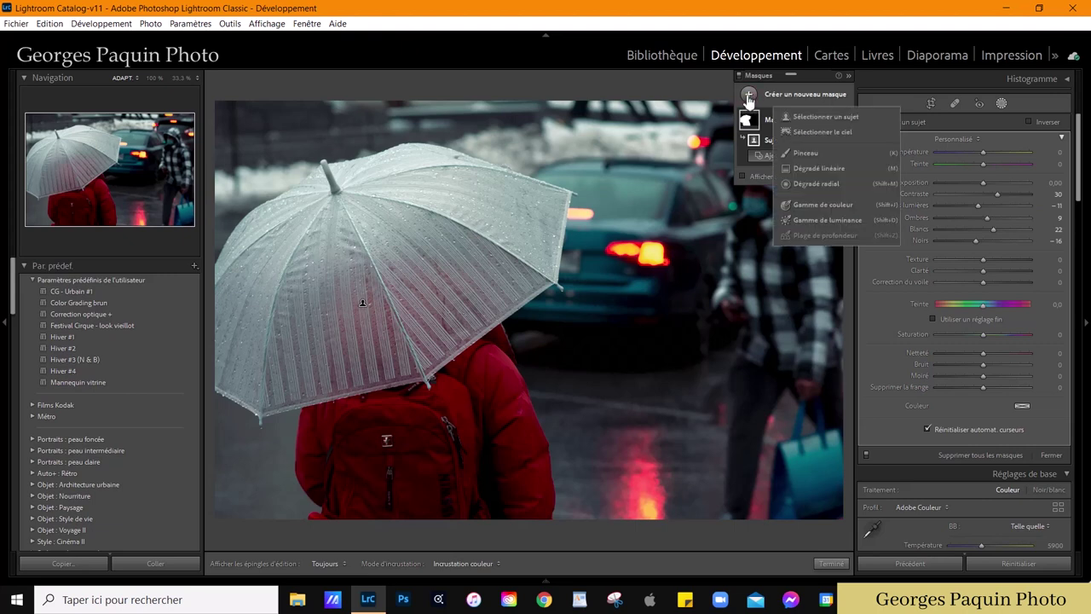
Step: Add a brush mask with exposure −0.29, shadows −15, blacks −16 and brush flow 68
click(808, 153)
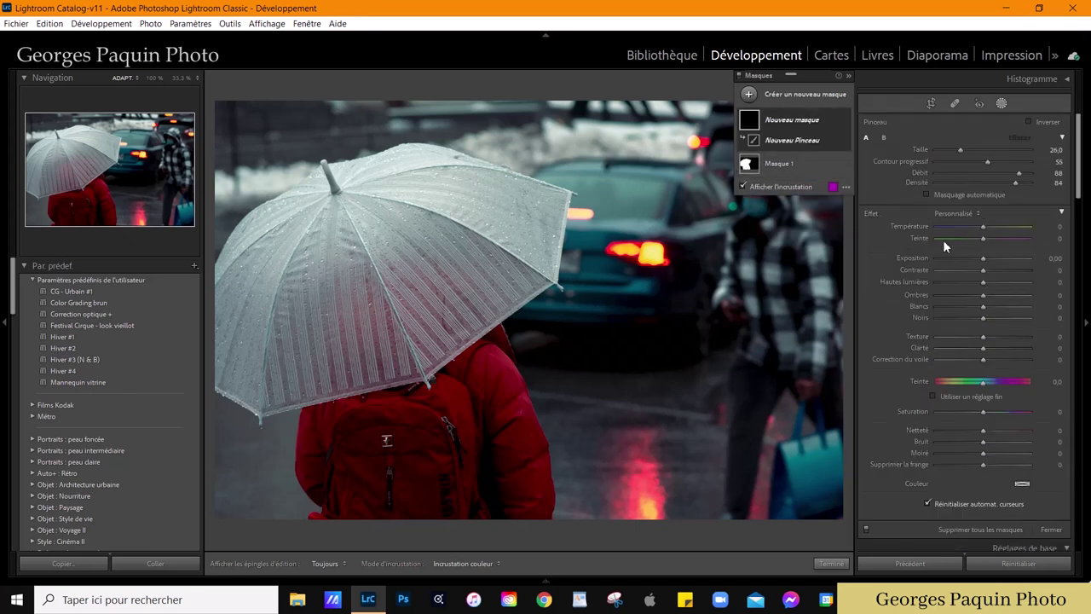
mouse_move(982, 319)
mouse_down()
mouse_move(976, 328)
mouse_move(975, 305)
mouse_up()
drag(982, 260, 978, 265)
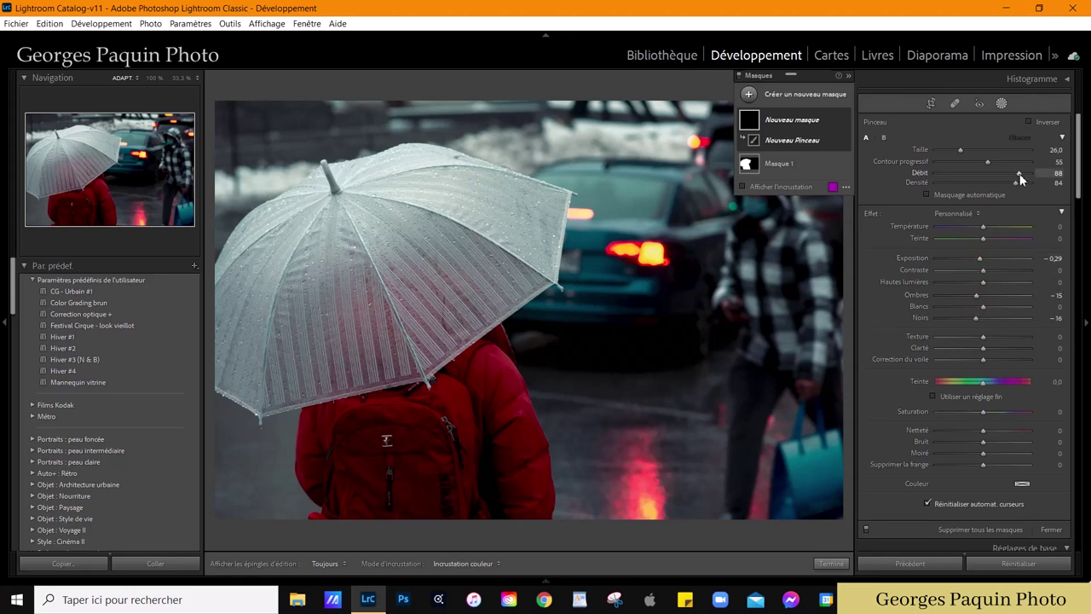
drag(1005, 183, 1001, 185)
Step: Zoom and pan around the umbrella, toggling the mask pins with H to judge the brushed area
click(154, 78)
click(129, 79)
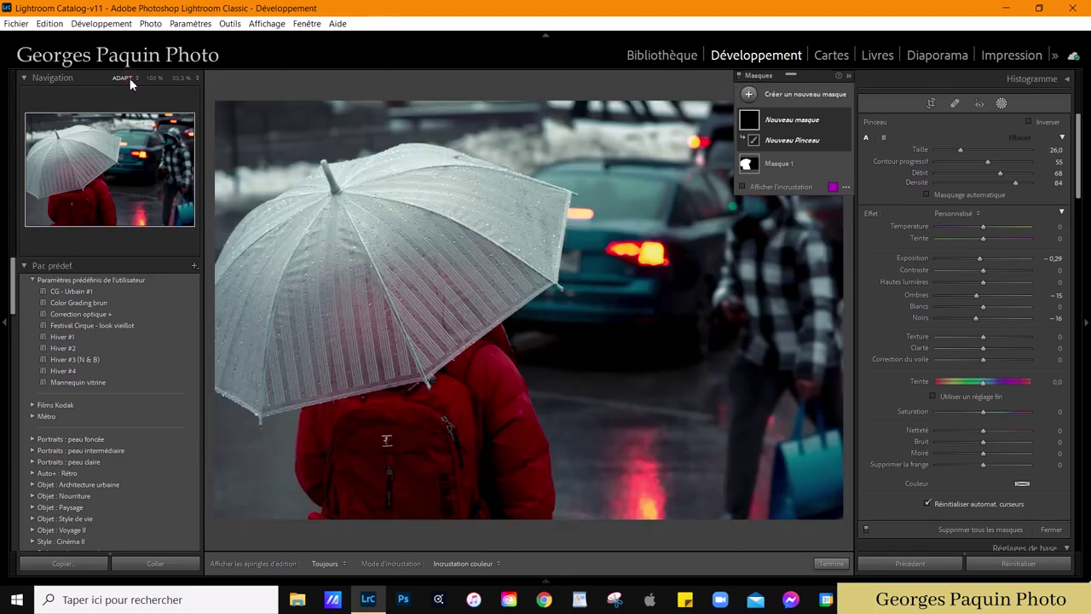
click(193, 78)
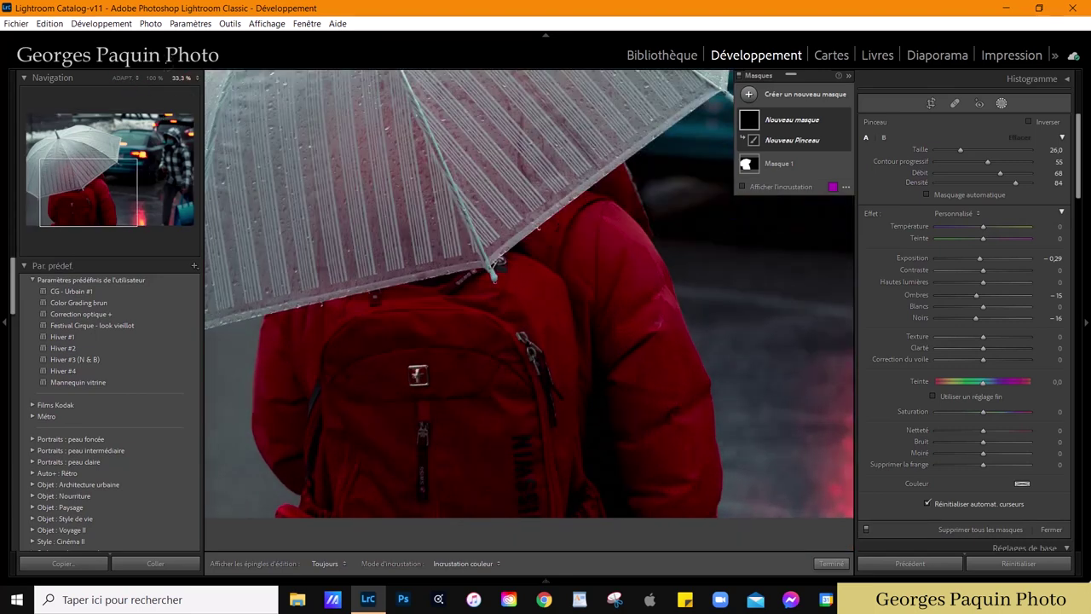
mouse_move(378, 214)
mouse_down()
mouse_move(441, 418)
mouse_move(488, 426)
mouse_move(492, 407)
mouse_up()
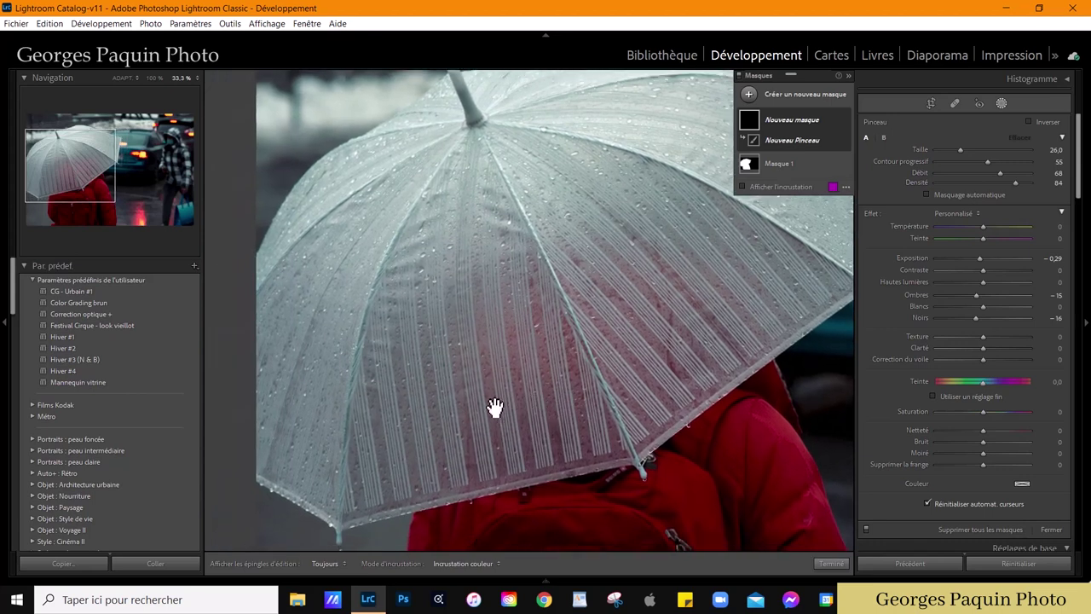
scroll(241, 229, up, 1)
key(h)
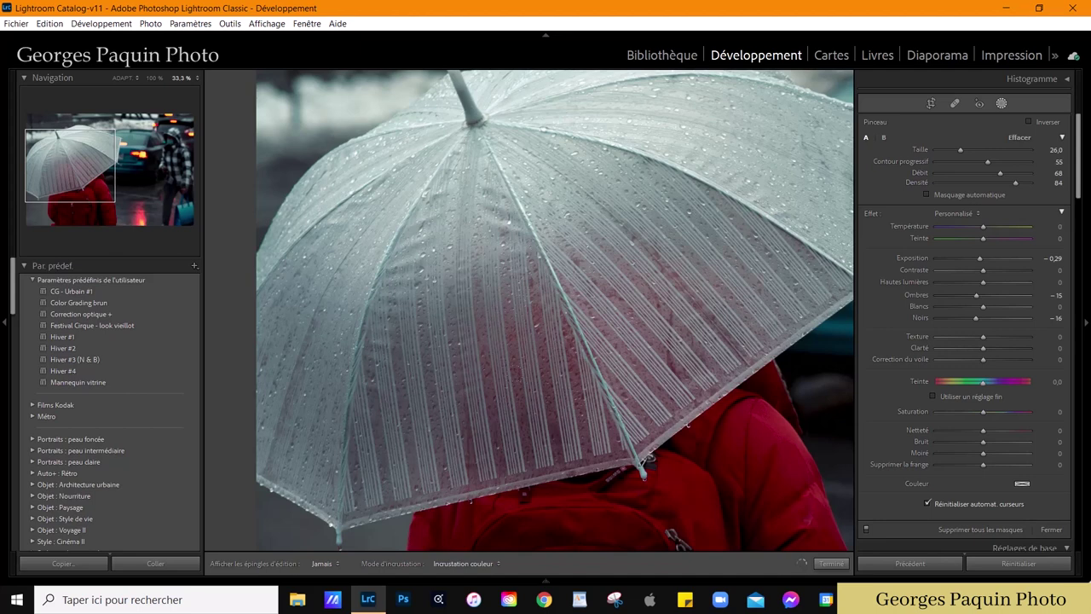
key(h)
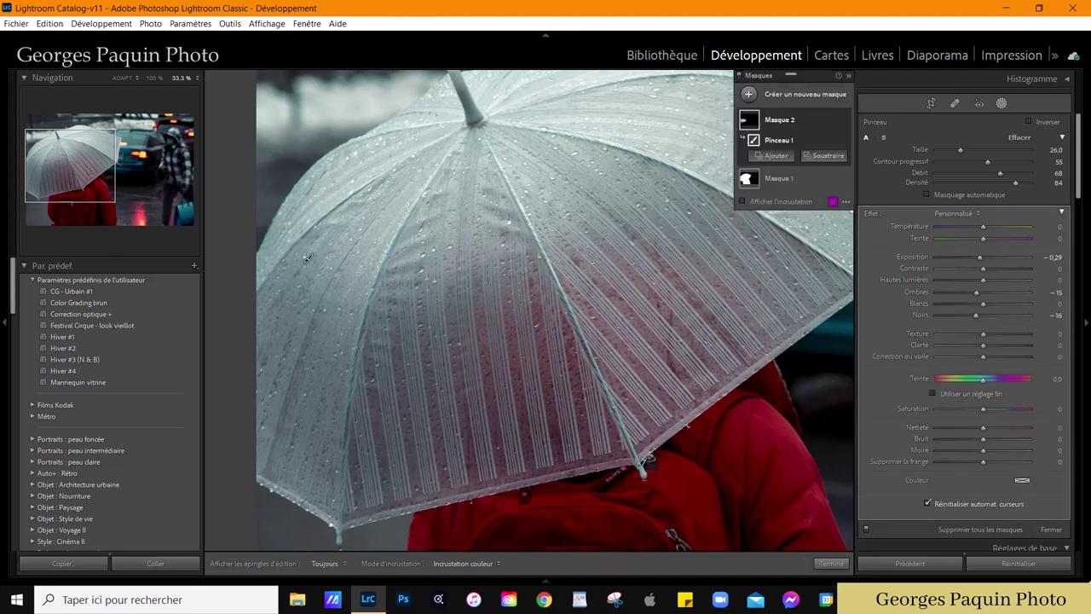
drag(555, 262, 417, 295)
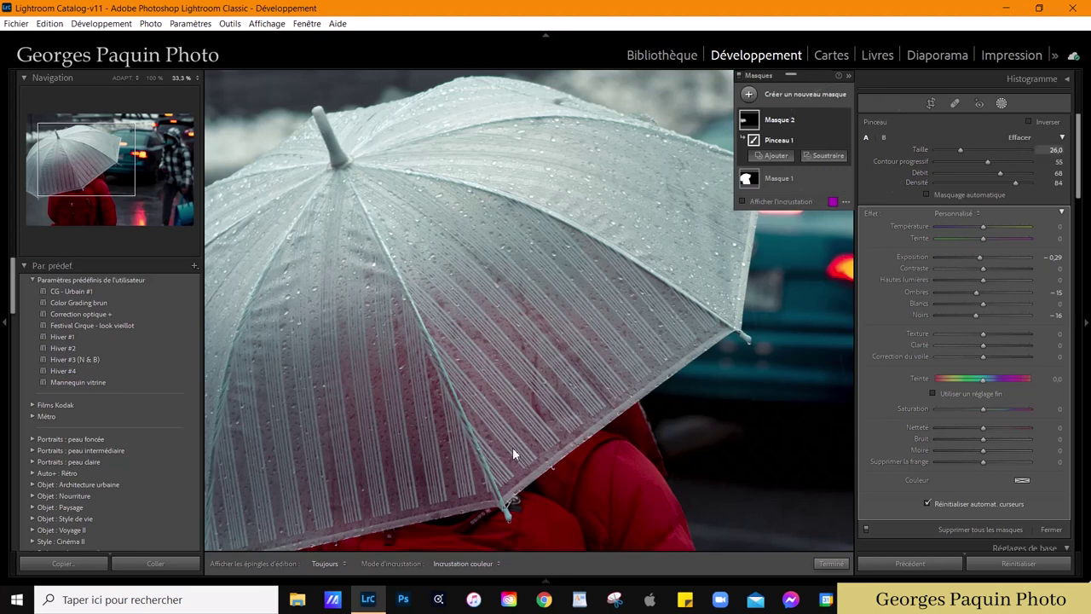
key(h)
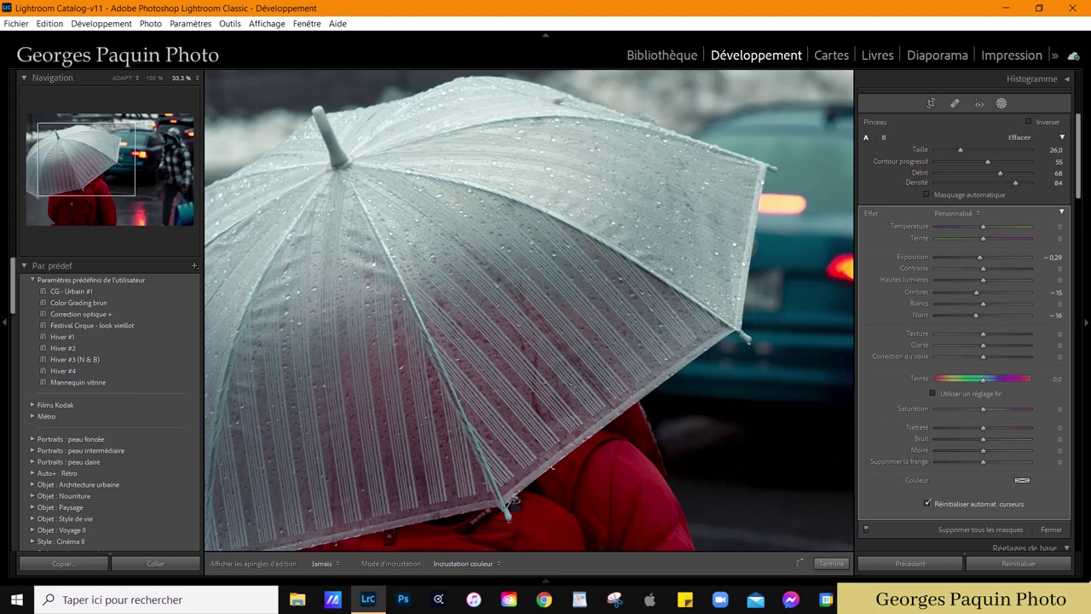
key(h)
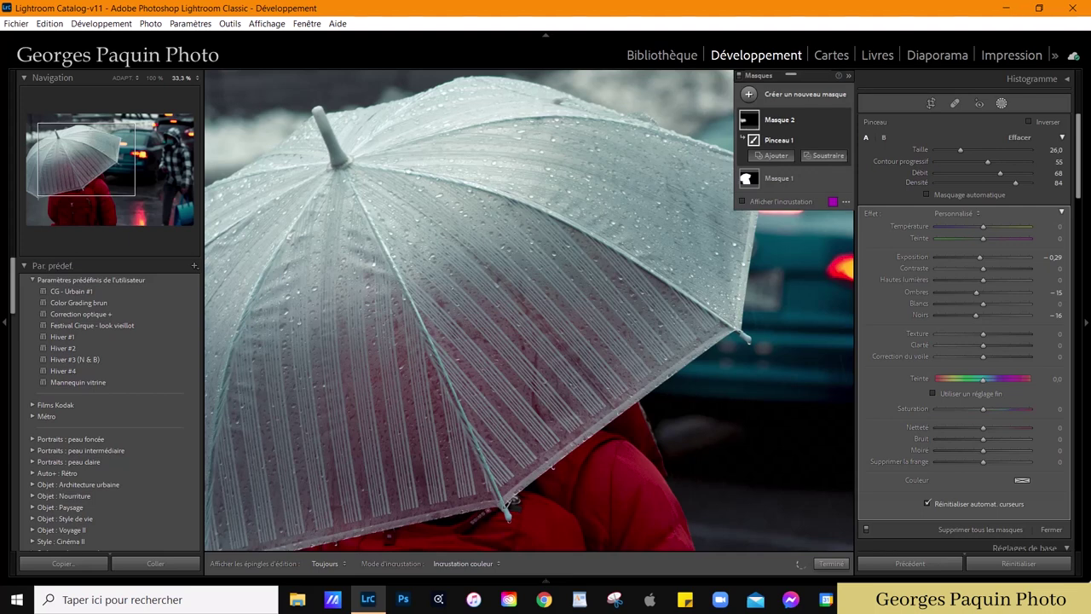
key(h)
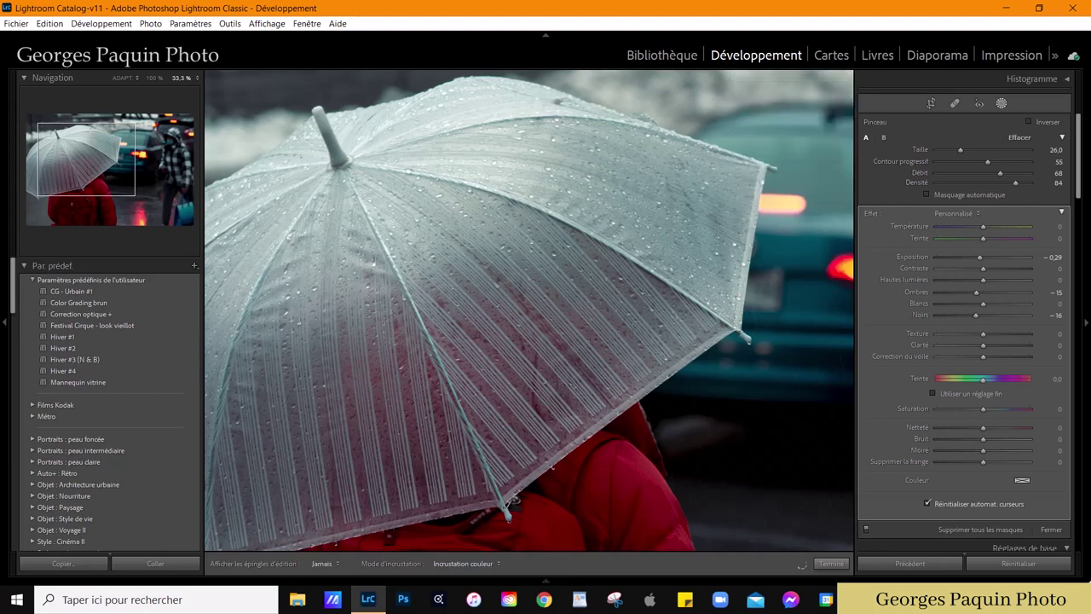
key(h)
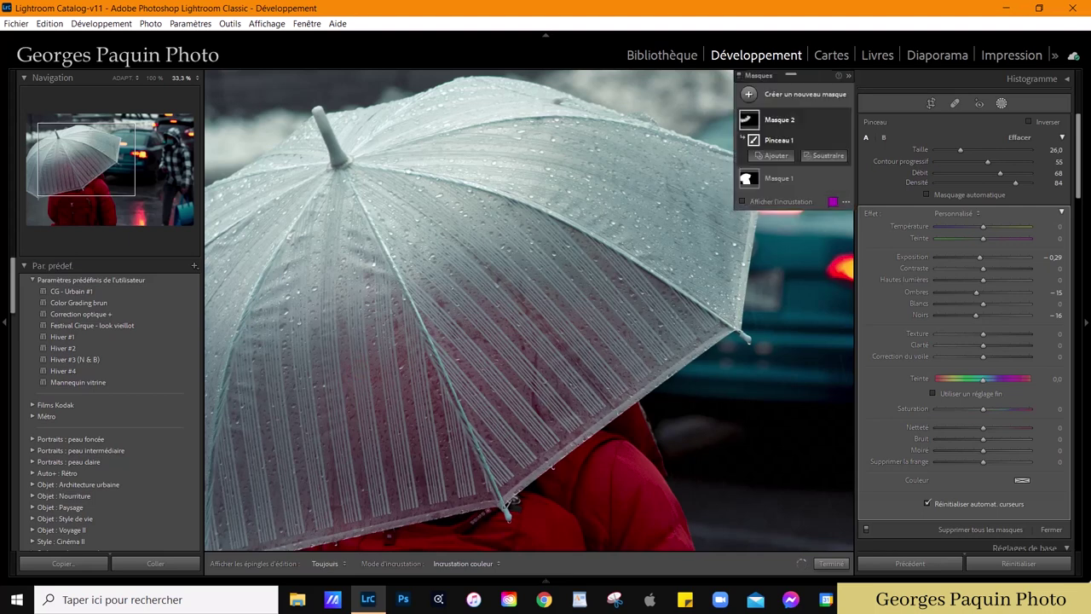
click(122, 77)
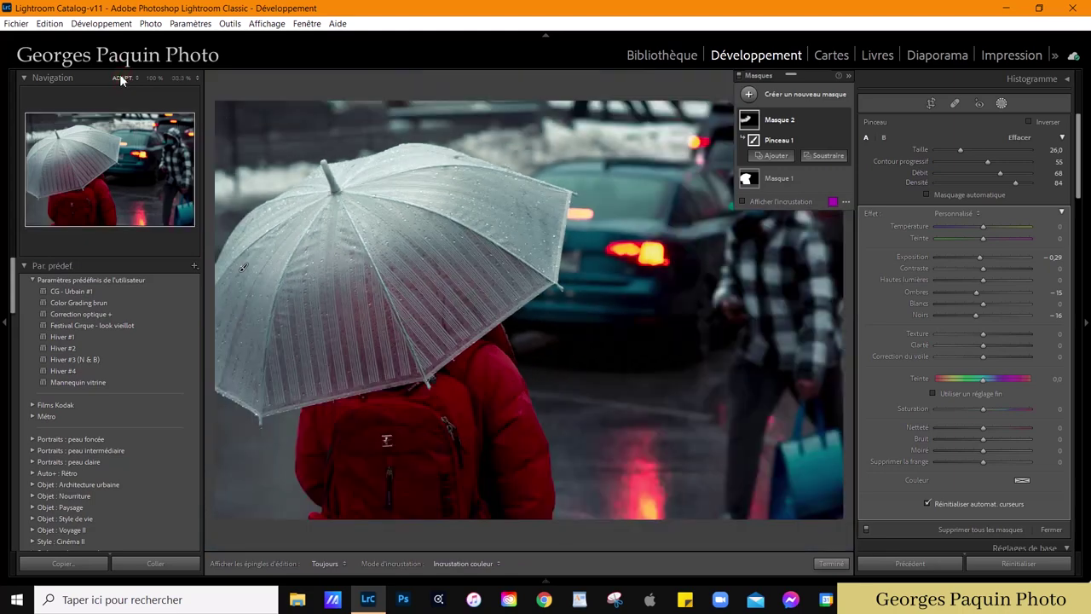
Step: Refine the umbrella brush mask to exposure −0.19, contrast 12, shadows 34, blacks −21, then close masking
click(844, 119)
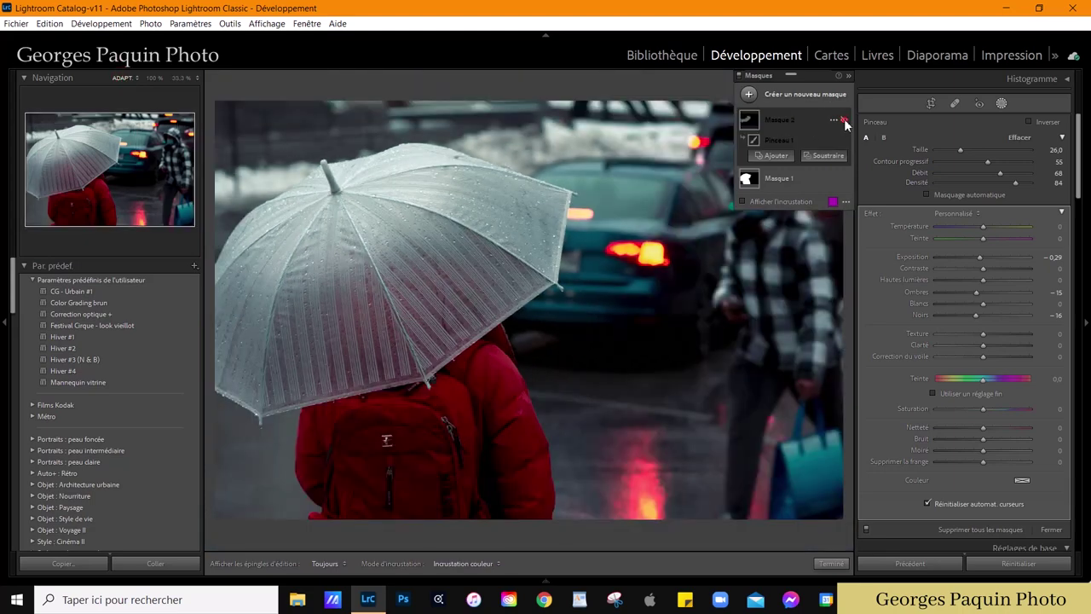
click(843, 119)
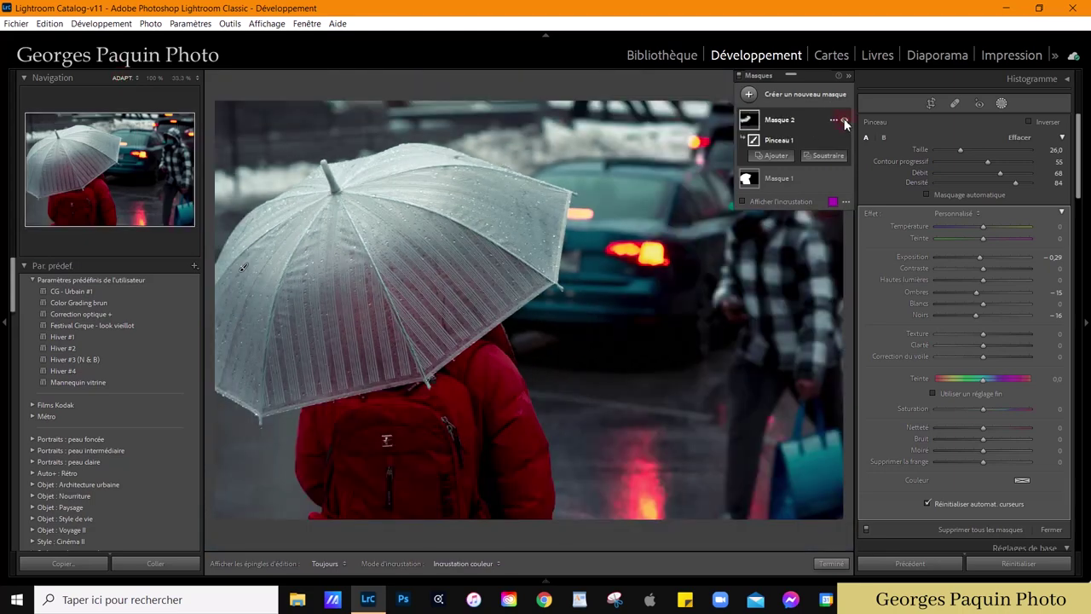
mouse_move(975, 293)
mouse_down()
mouse_move(997, 298)
mouse_move(974, 321)
mouse_up()
drag(980, 258, 981, 257)
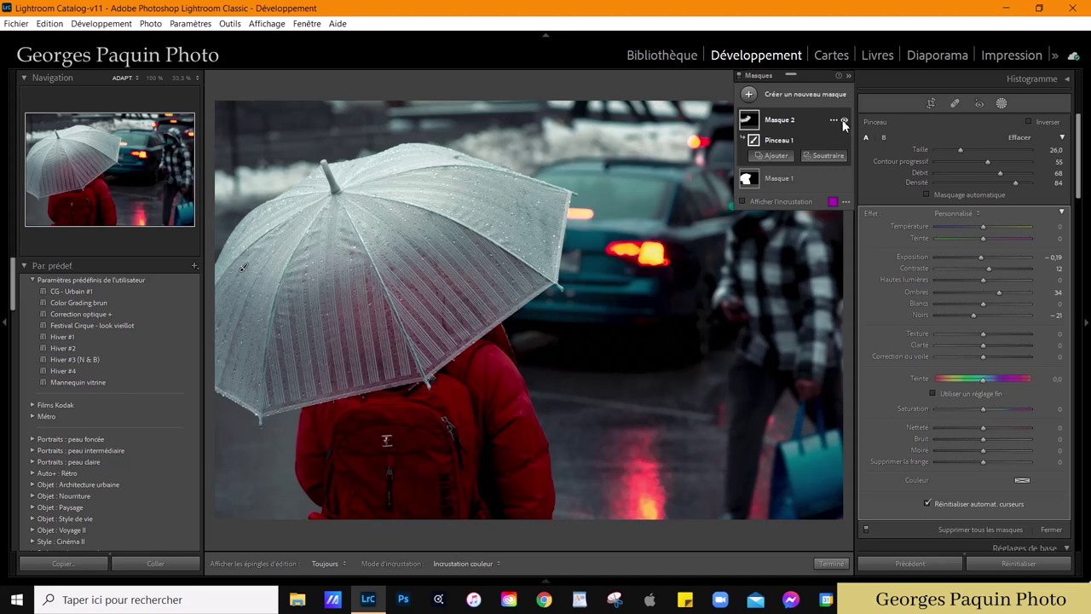
click(842, 121)
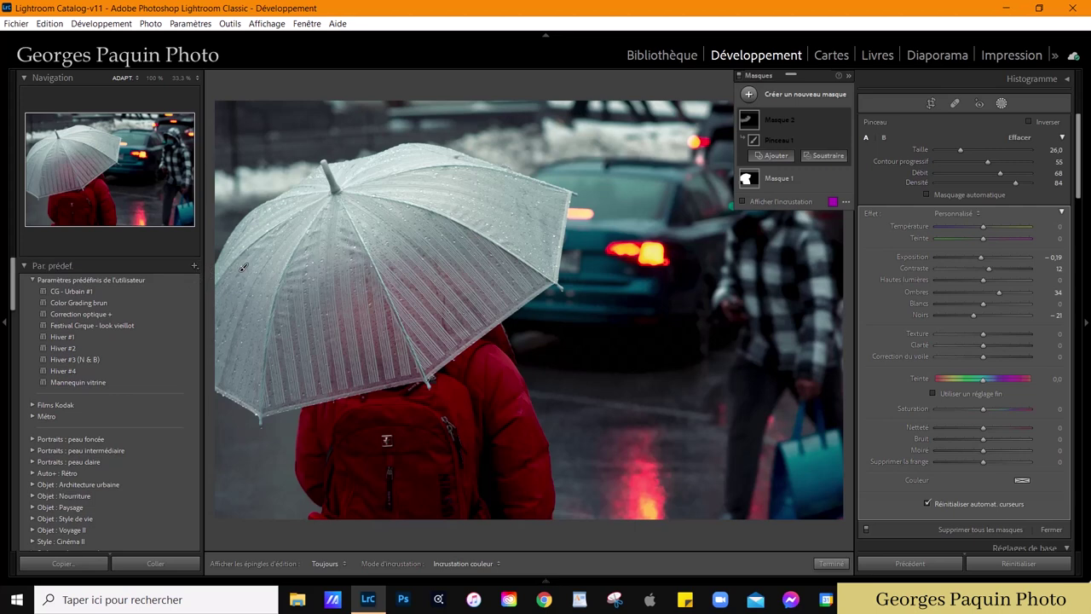
click(843, 121)
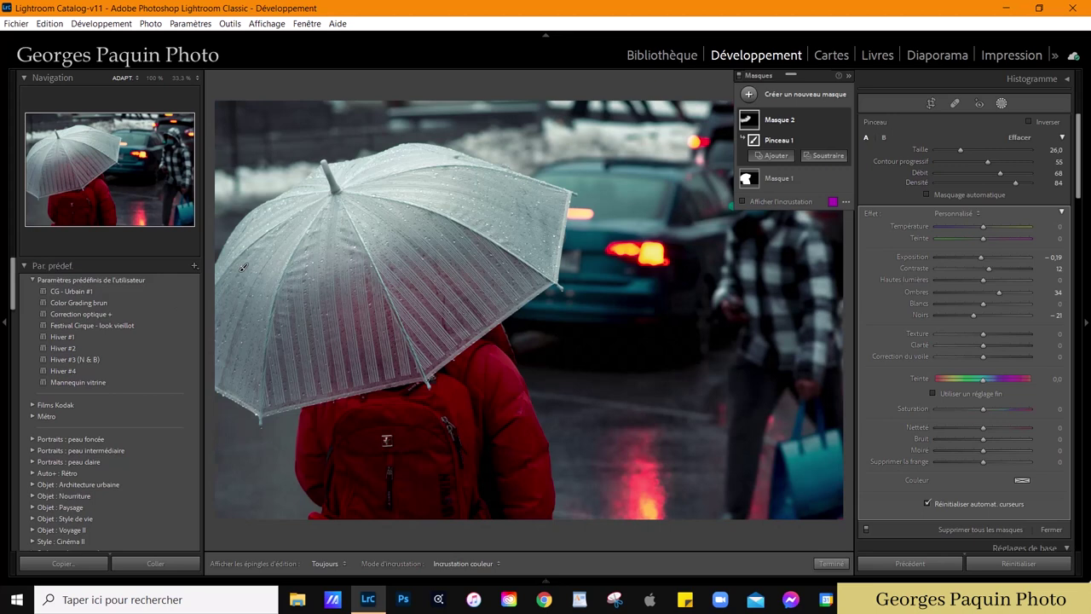
click(831, 563)
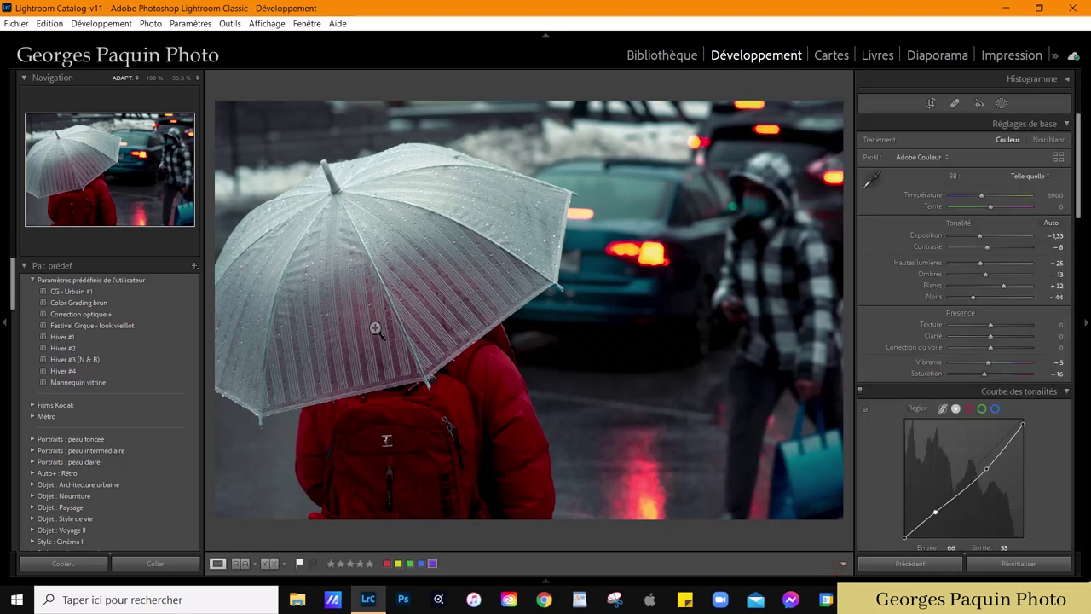
Step: Start a new mask with a diagonal linear gradient across the umbrella
key(ctrl+minus)
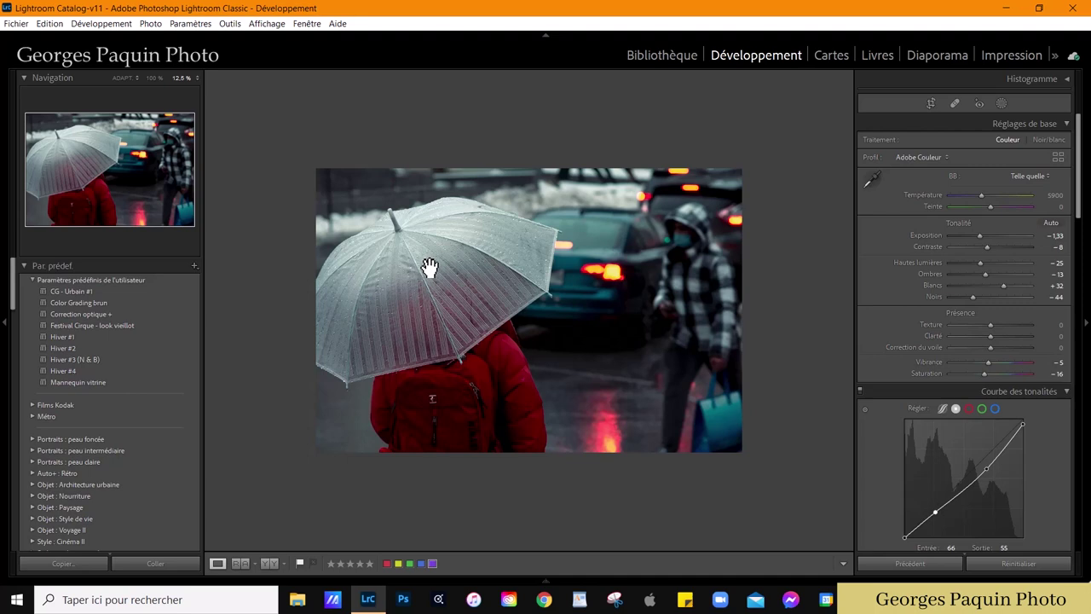
click(1002, 103)
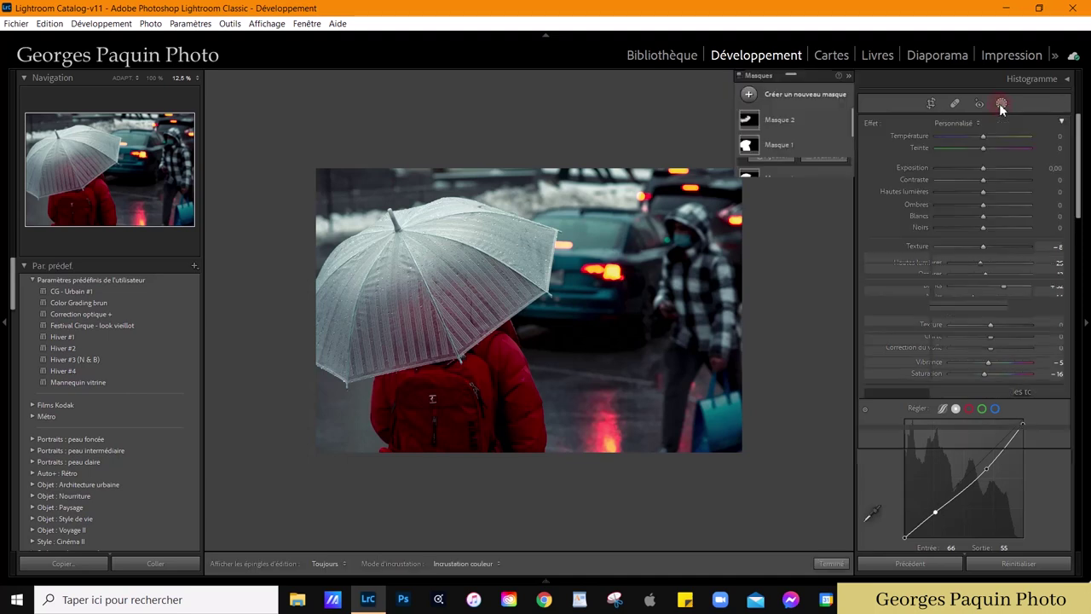
click(748, 95)
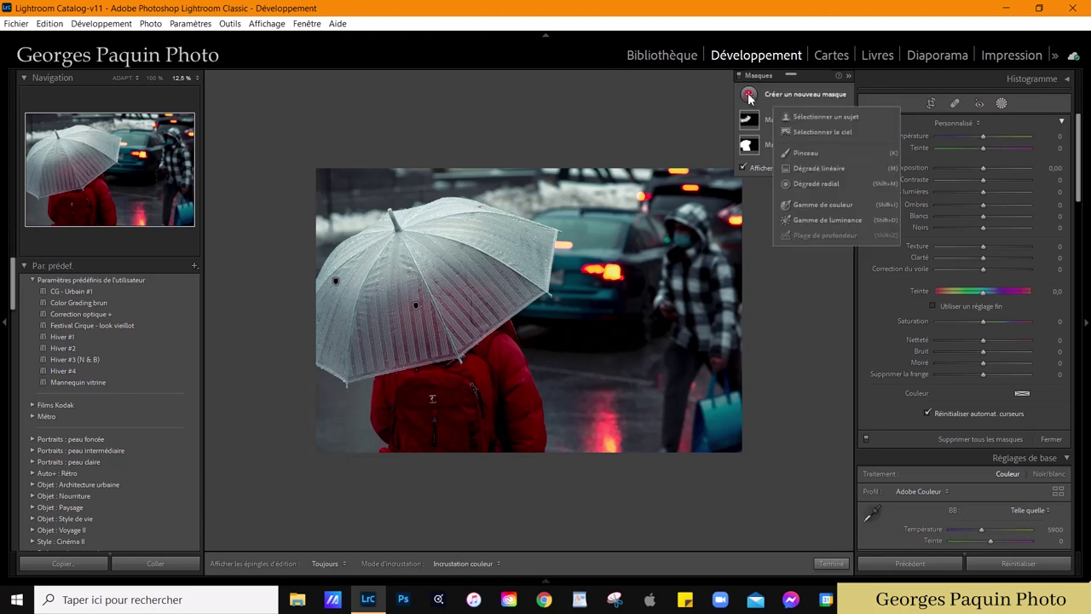
click(820, 169)
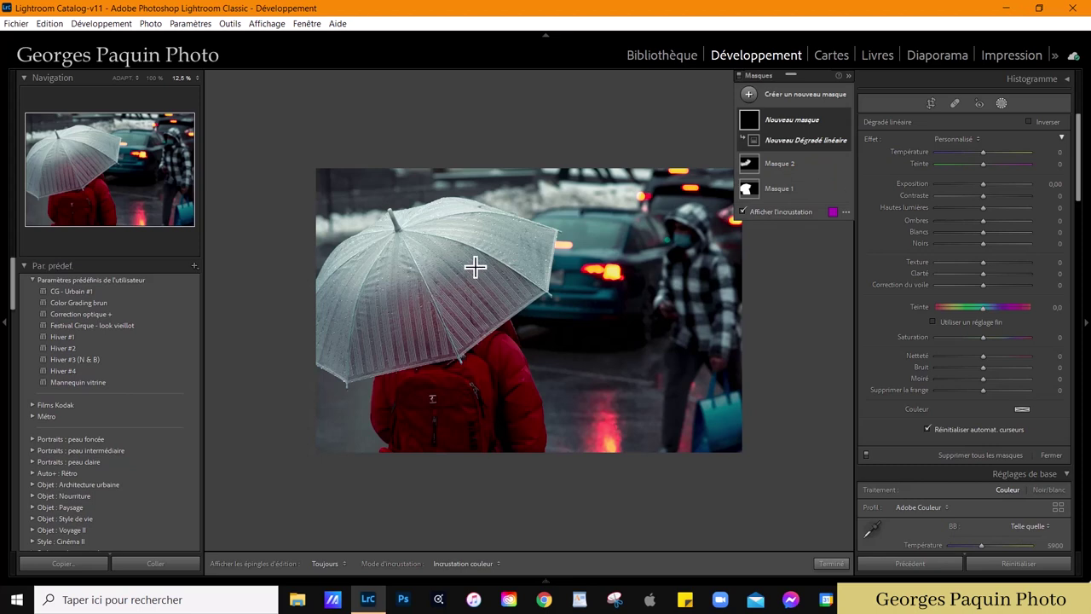
mouse_move(490, 248)
mouse_down()
mouse_move(413, 301)
mouse_move(383, 297)
mouse_up()
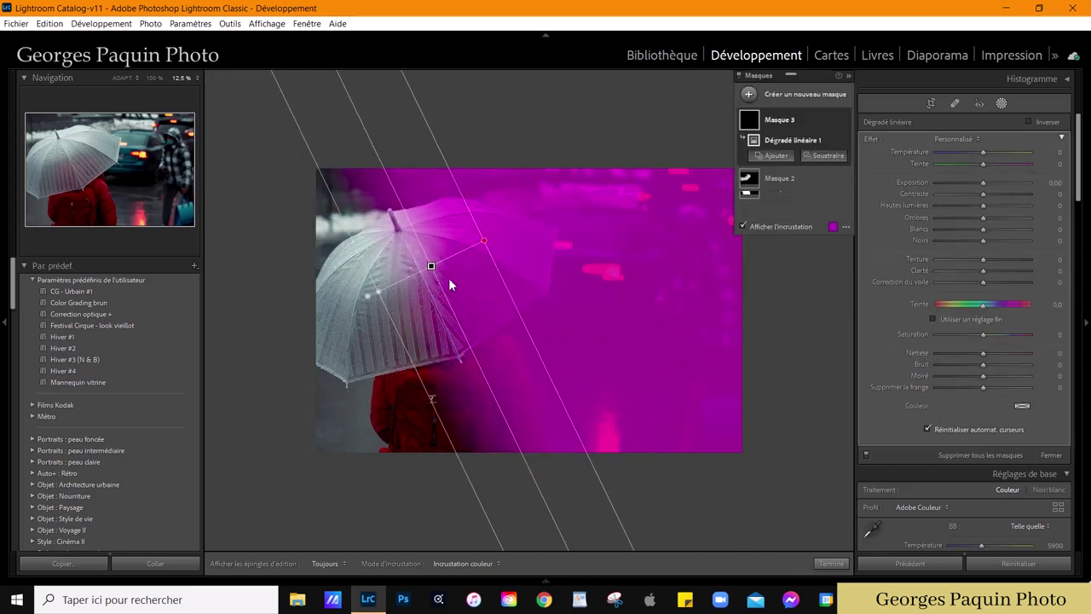
drag(438, 276, 377, 293)
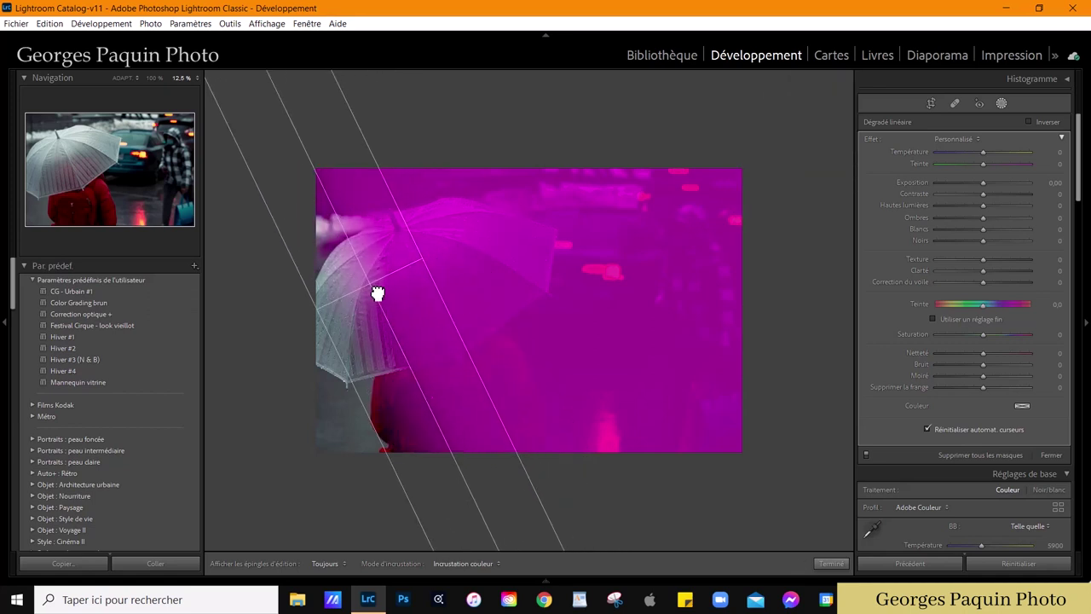
drag(447, 448, 445, 458)
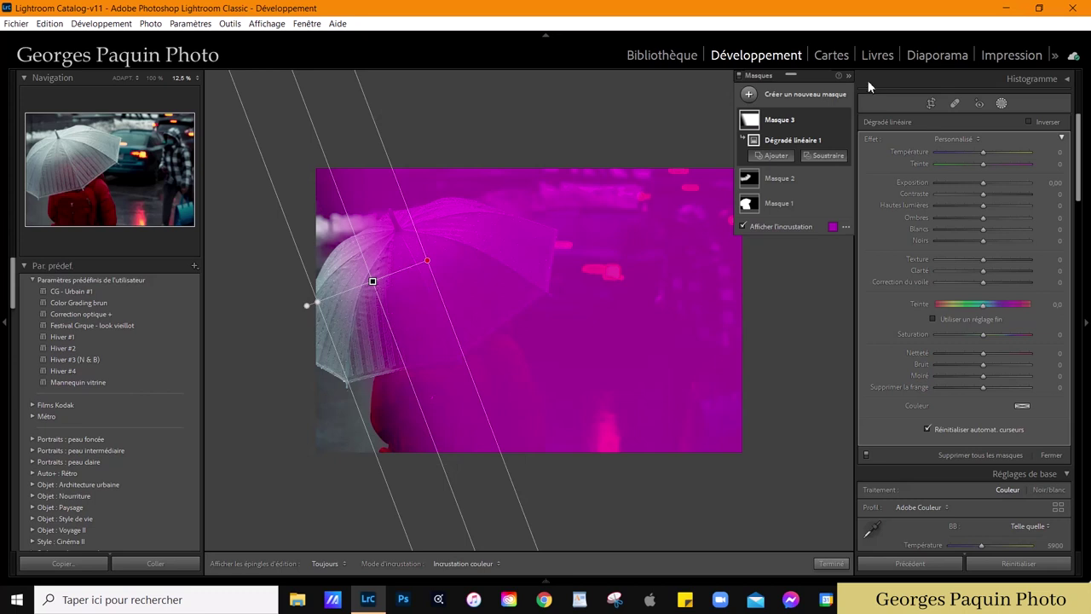
Step: Subtract a second linear gradient from the mask to clear the right side
click(824, 156)
click(864, 232)
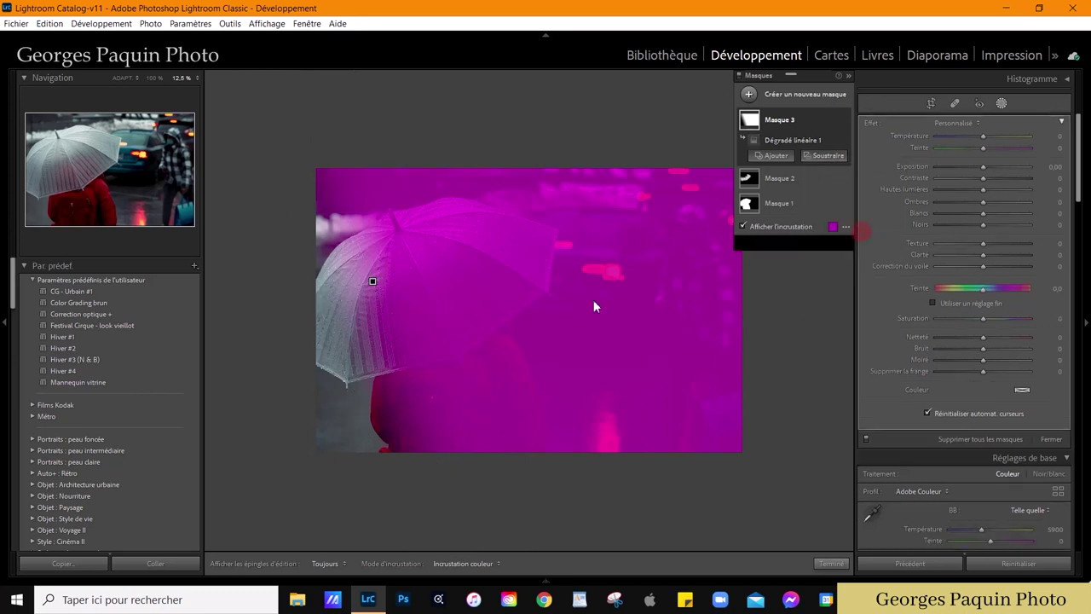
mouse_move(516, 224)
mouse_down()
mouse_move(498, 245)
mouse_move(417, 285)
mouse_move(410, 272)
mouse_move(384, 280)
mouse_move(395, 289)
mouse_move(394, 280)
mouse_up()
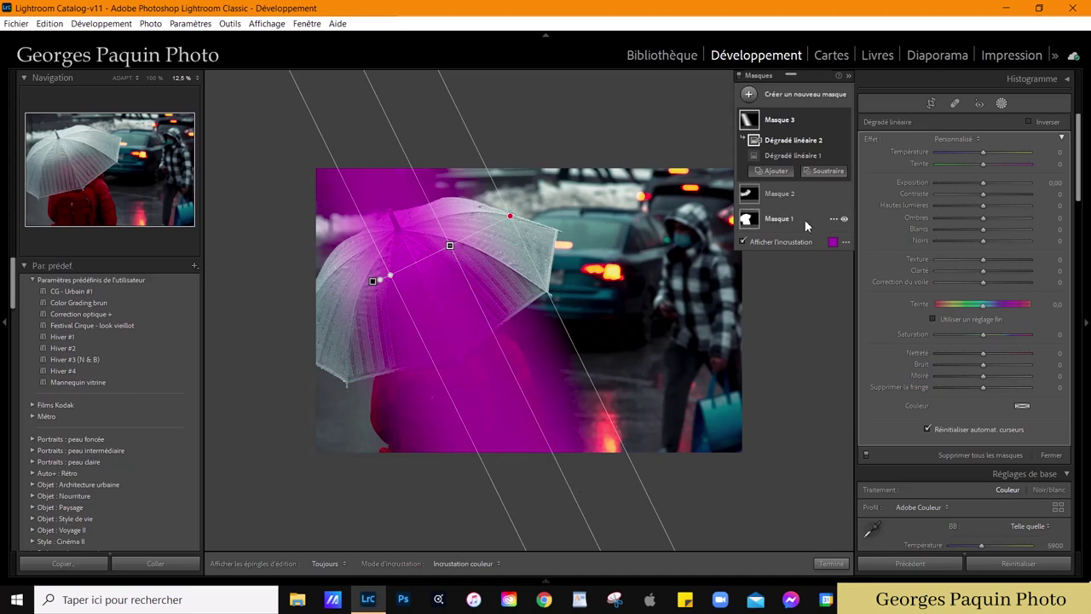
Step: Set the gradient mask to Exposure +0.40, Highlights −21, Shadows +23, compare it, then close masking
click(781, 242)
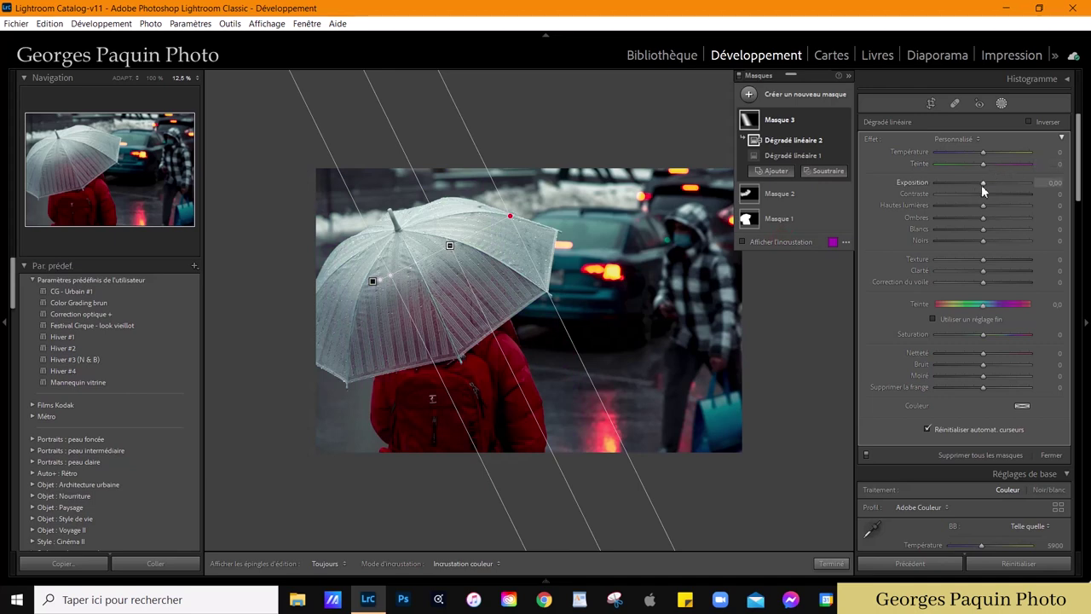
drag(980, 184, 982, 184)
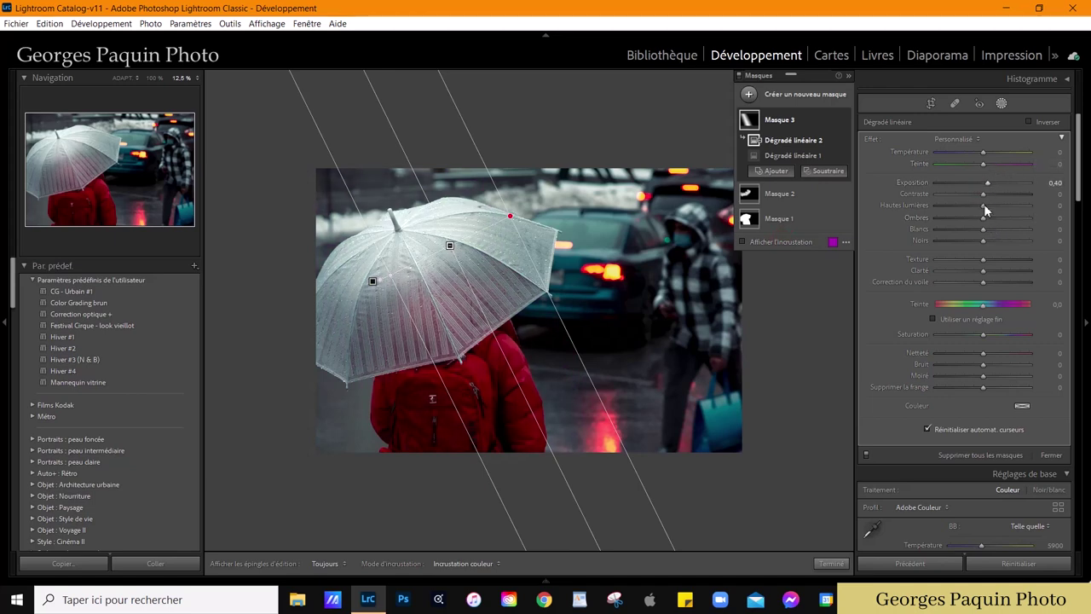
mouse_move(984, 220)
mouse_down()
mouse_move(996, 218)
mouse_move(974, 217)
mouse_up()
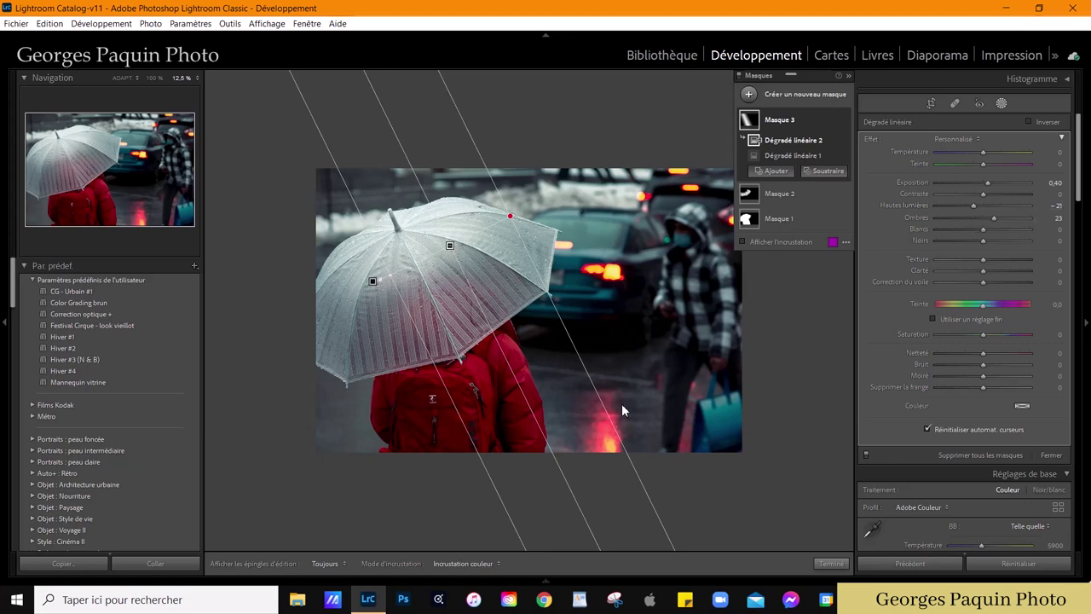
mouse_move(749, 121)
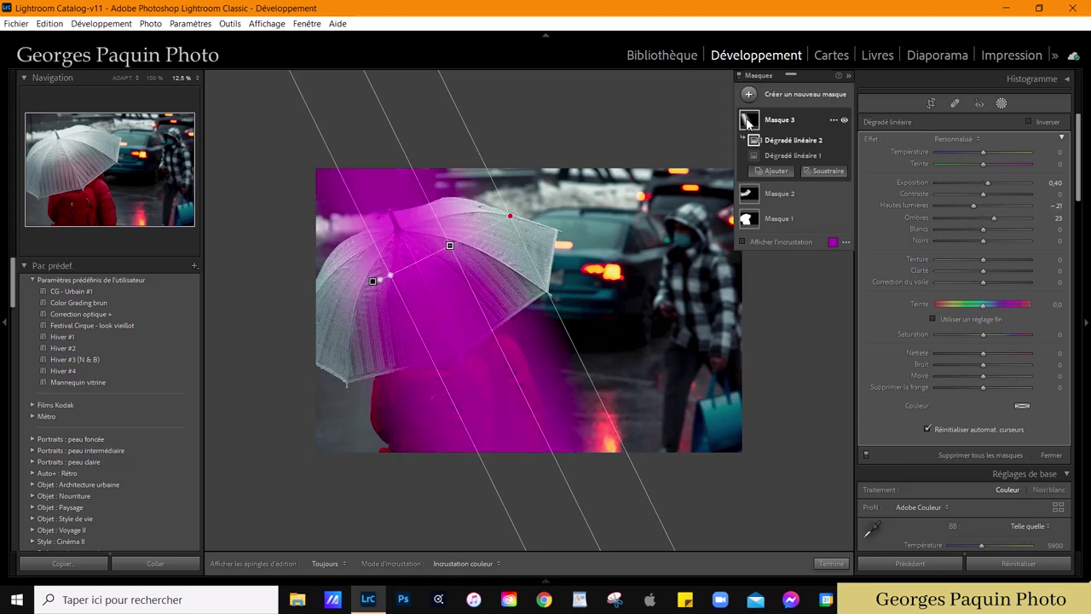
click(844, 121)
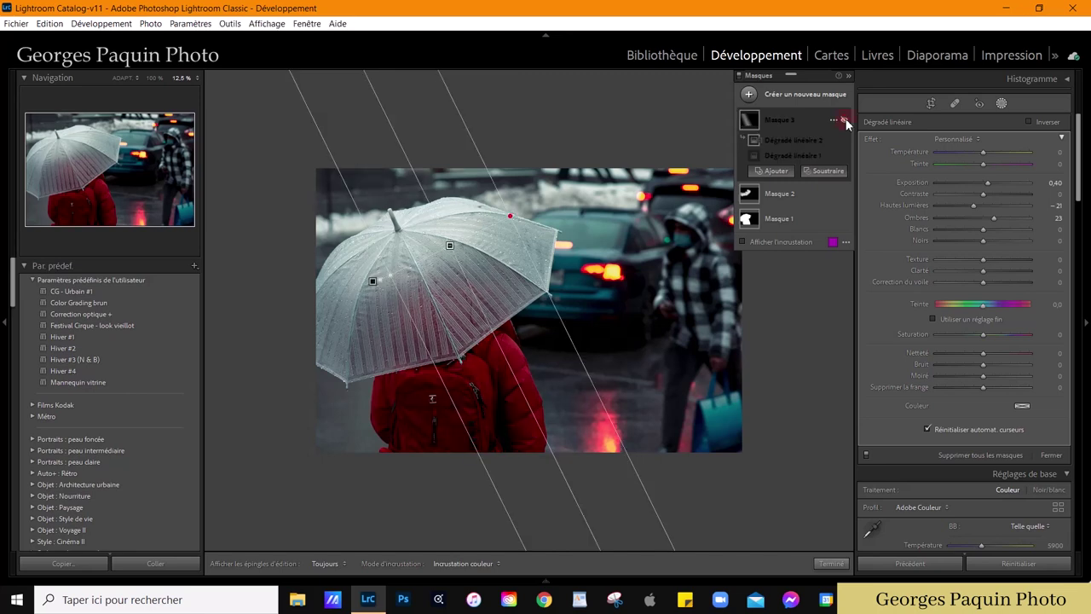
click(843, 121)
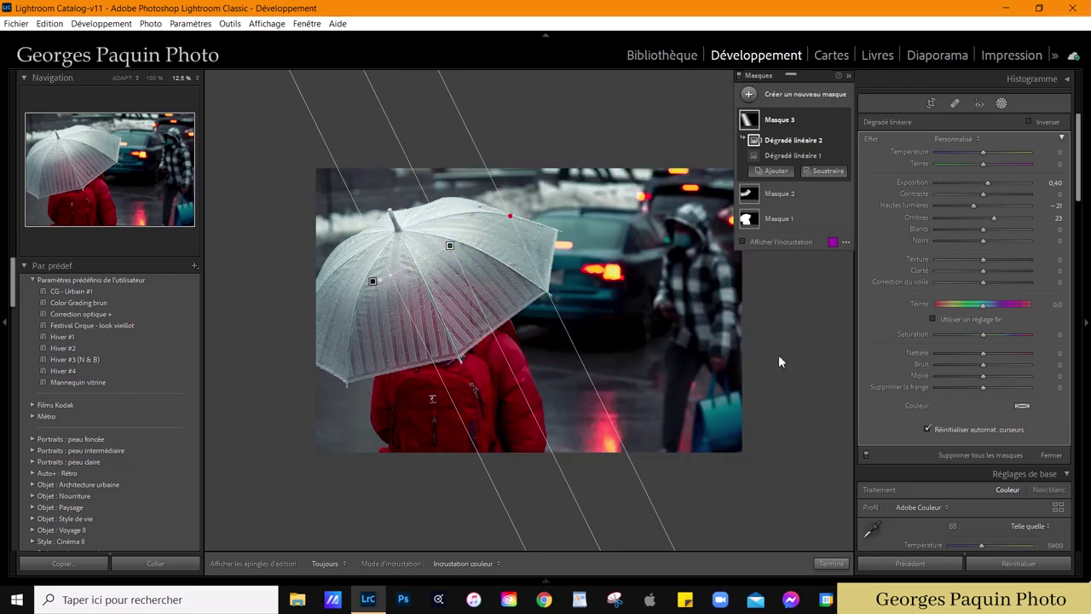
click(831, 564)
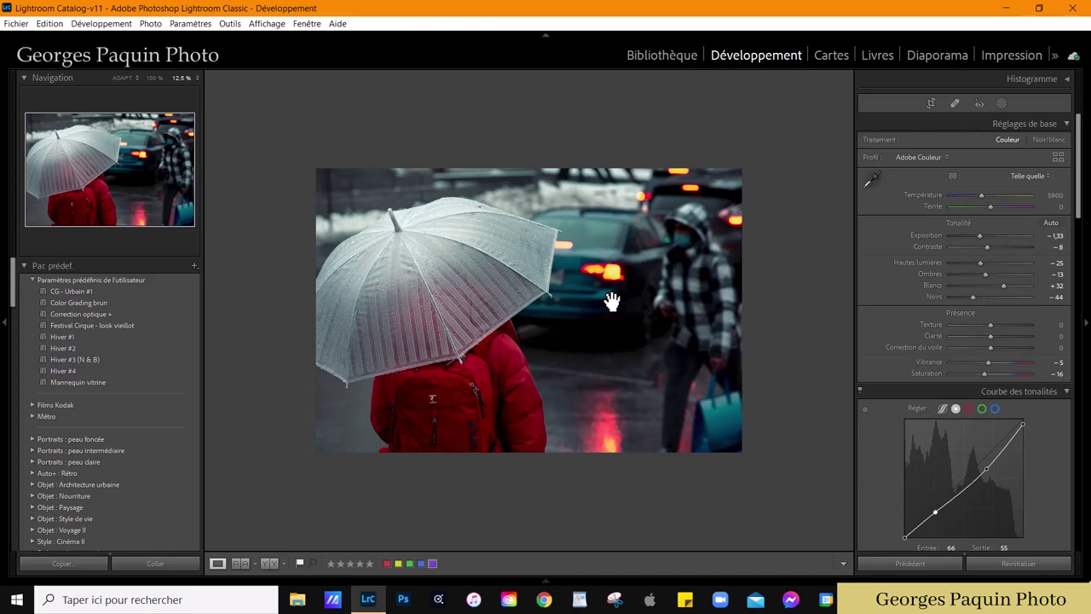
Step: Draw a new radial gradient mask over the umbrella, centred on it
key(ctrl+minus)
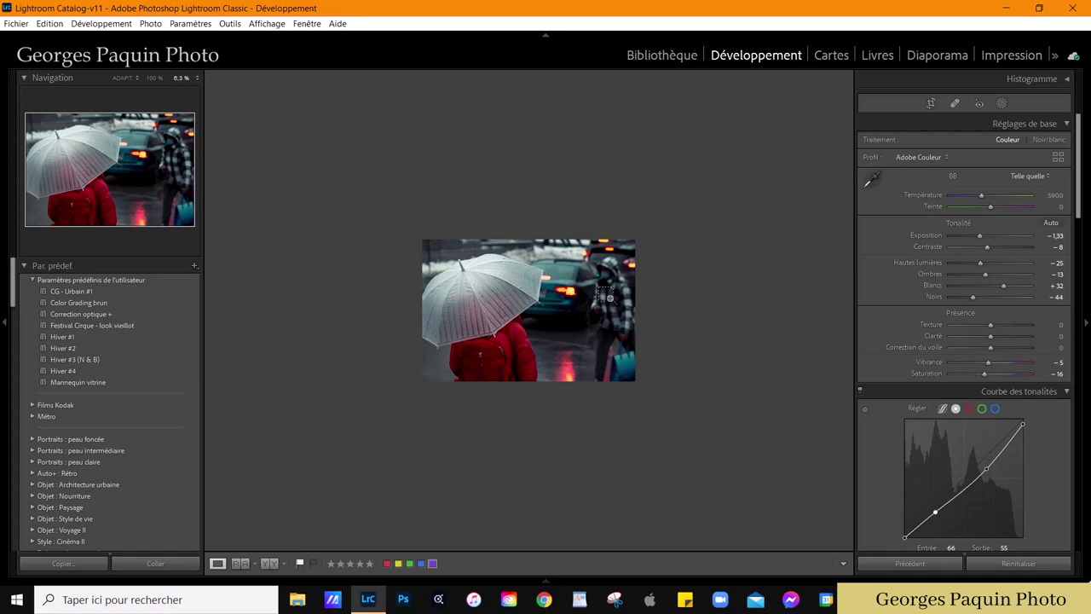
key(ctrl+plus)
key(ctrl+minus)
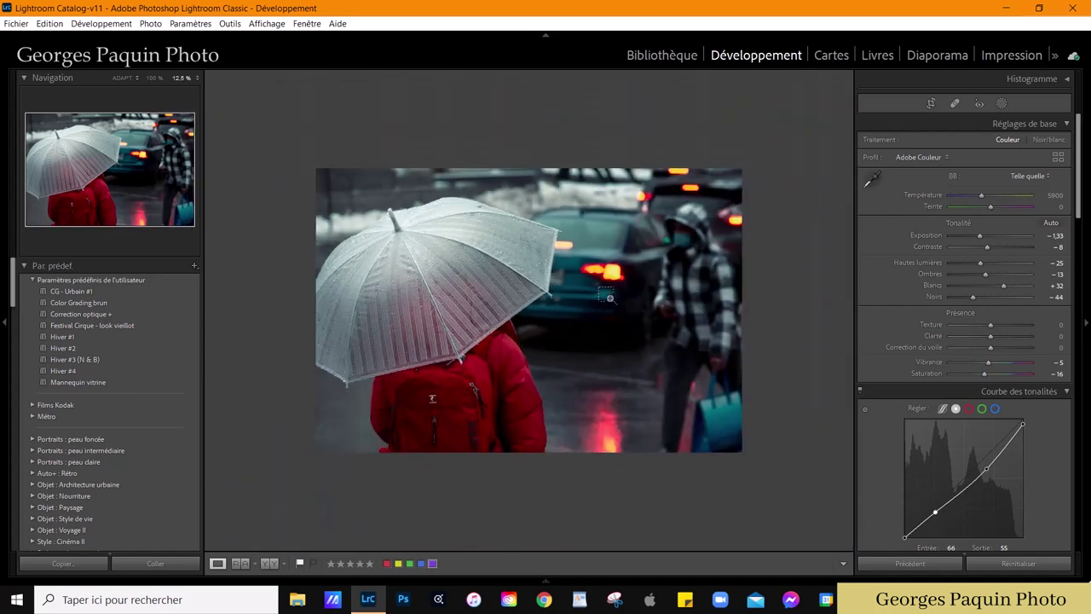
click(1003, 103)
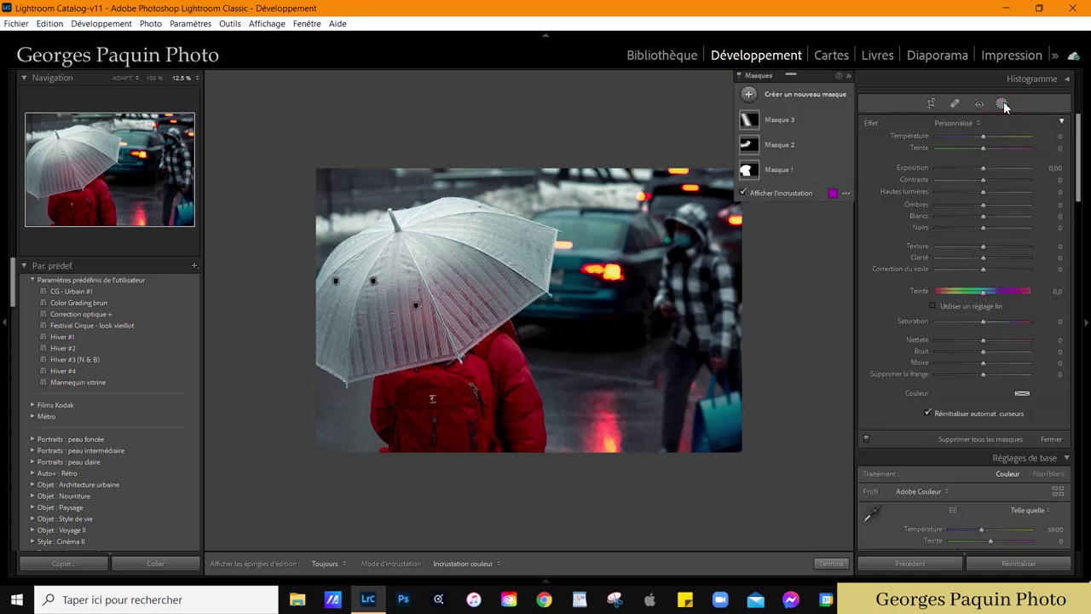
click(749, 94)
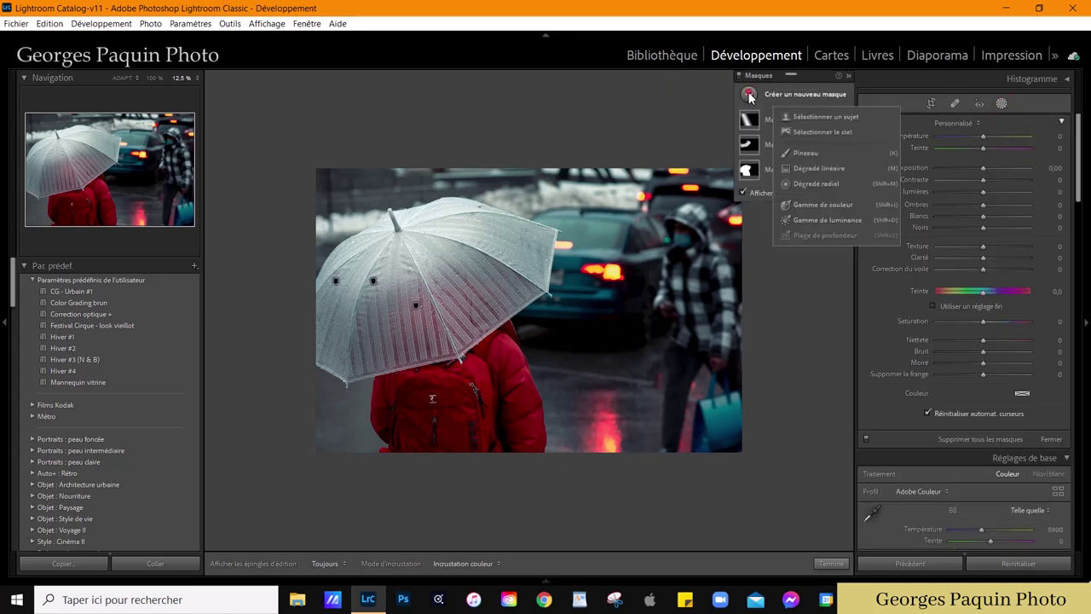
click(815, 183)
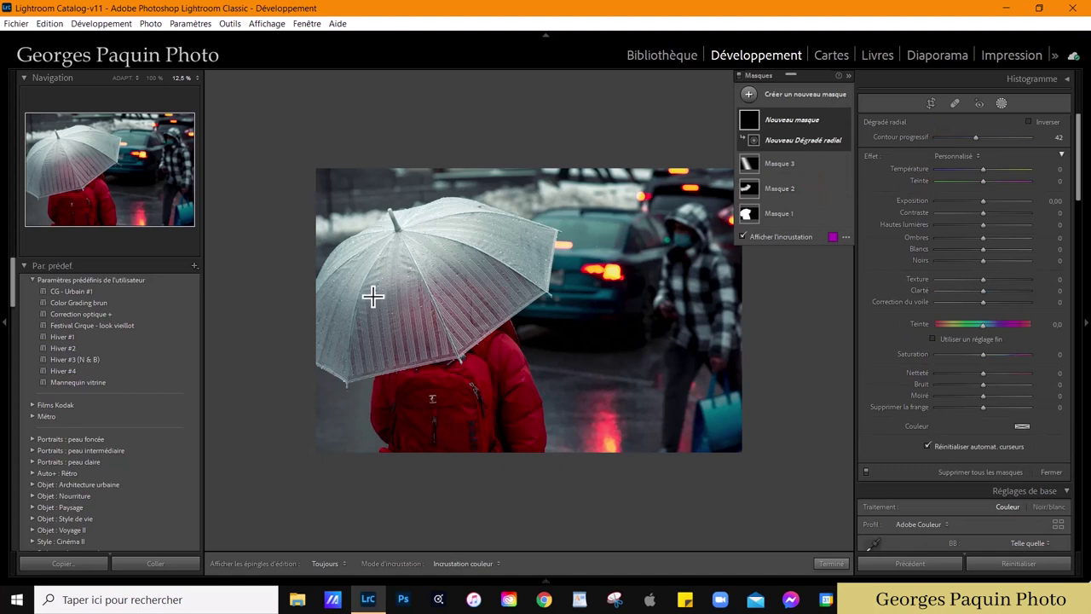
drag(381, 220, 542, 342)
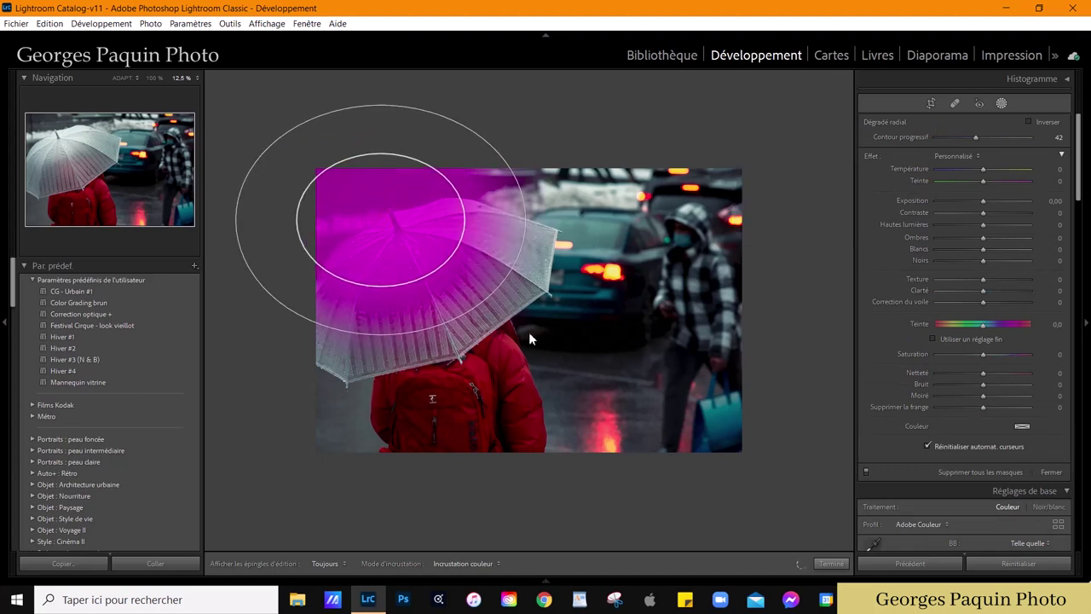
drag(555, 219, 529, 153)
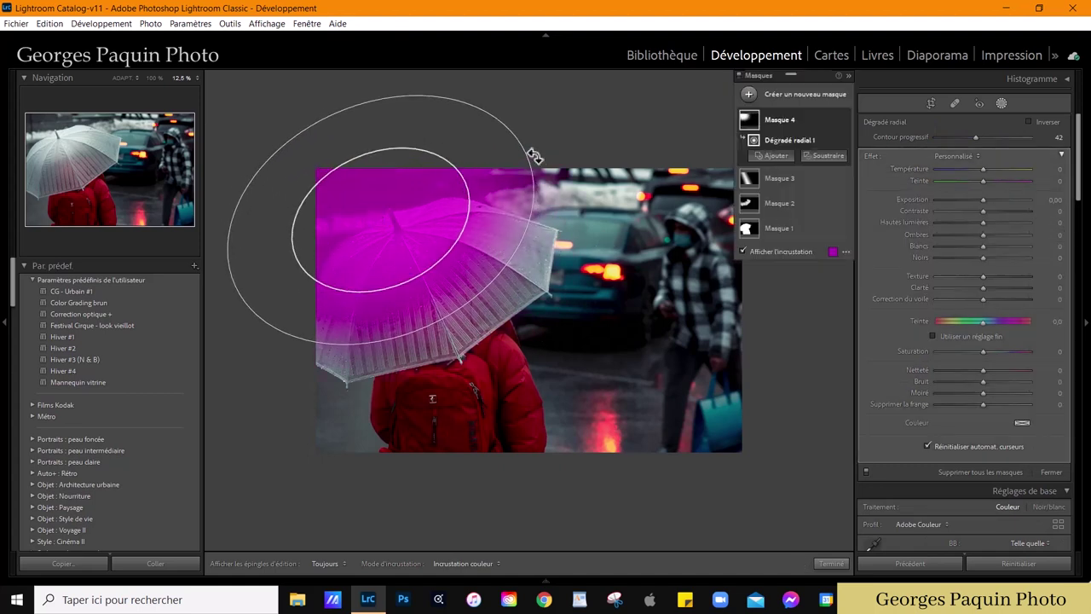
drag(399, 230, 432, 294)
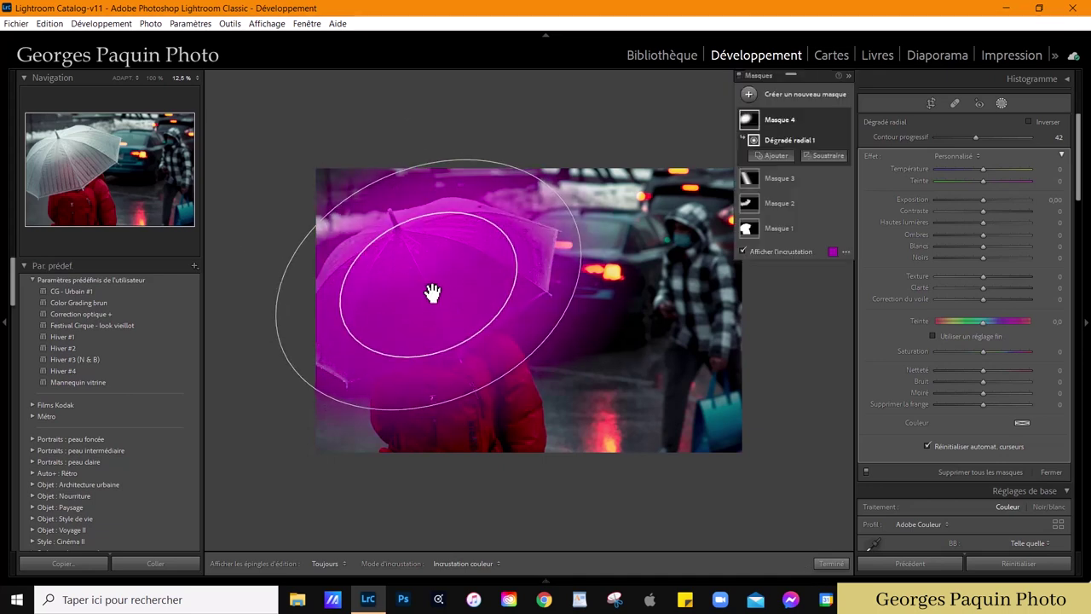
Step: Invert the radial mask, set Feather 34, and cool the surroundings to Temperature −13
click(1054, 124)
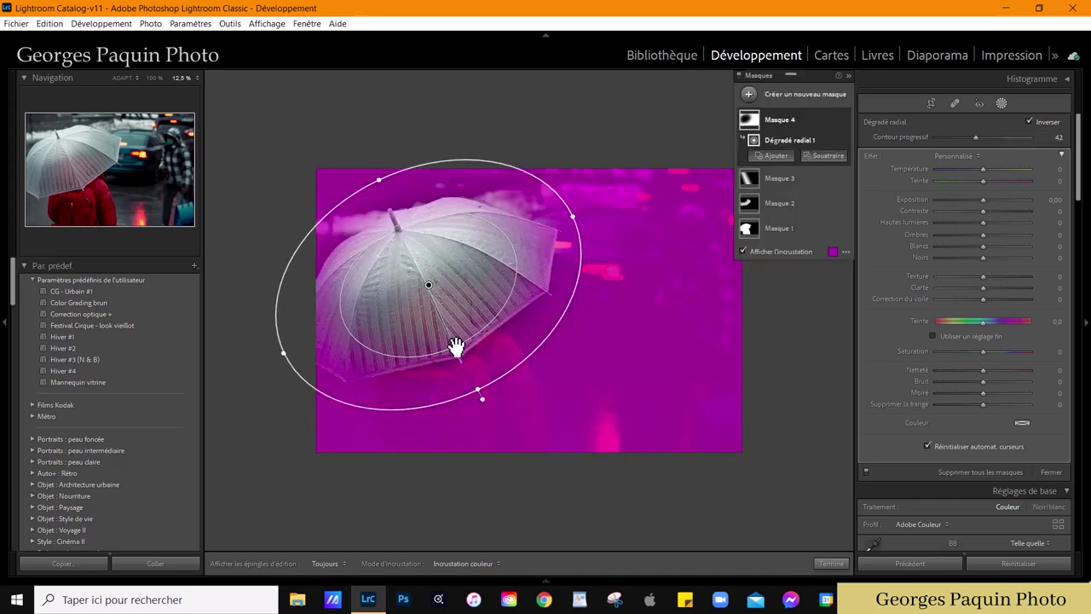
drag(454, 343, 461, 359)
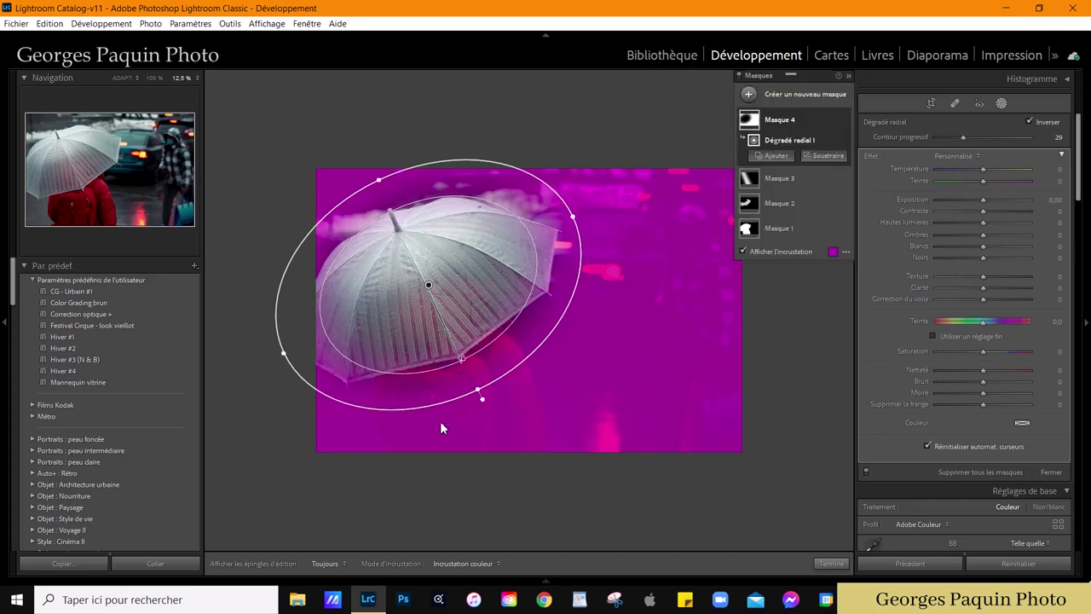
drag(481, 395, 537, 339)
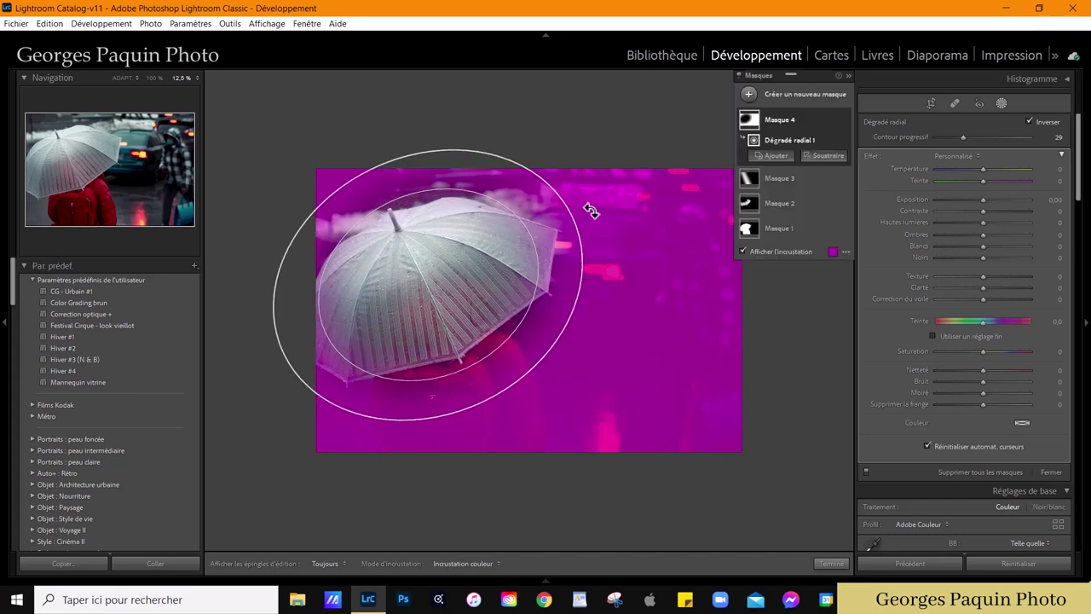
drag(573, 219, 602, 191)
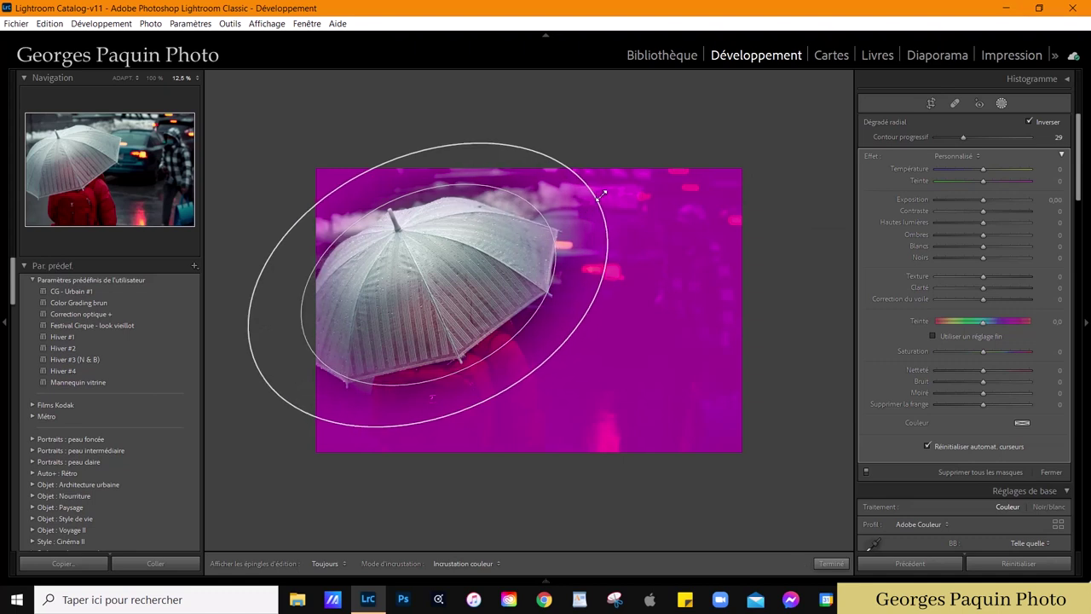
drag(466, 367, 462, 361)
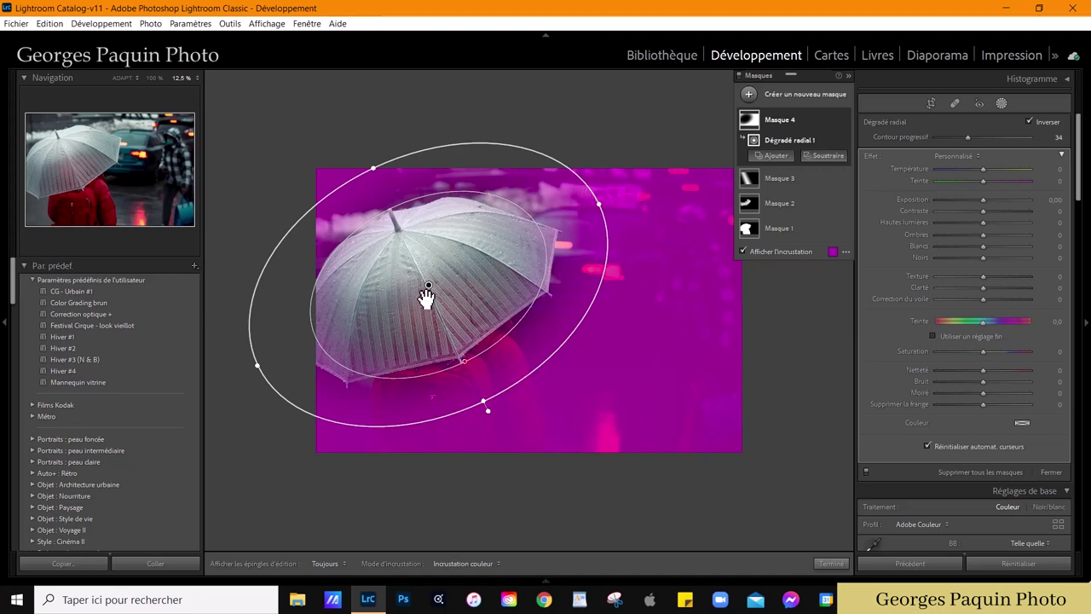
click(795, 253)
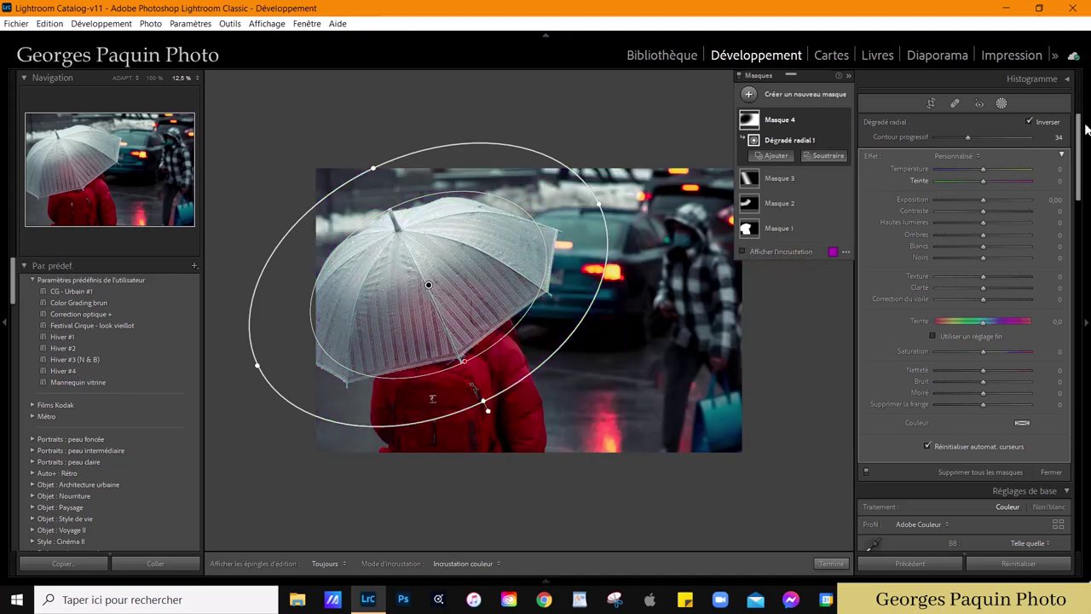
click(977, 174)
click(748, 95)
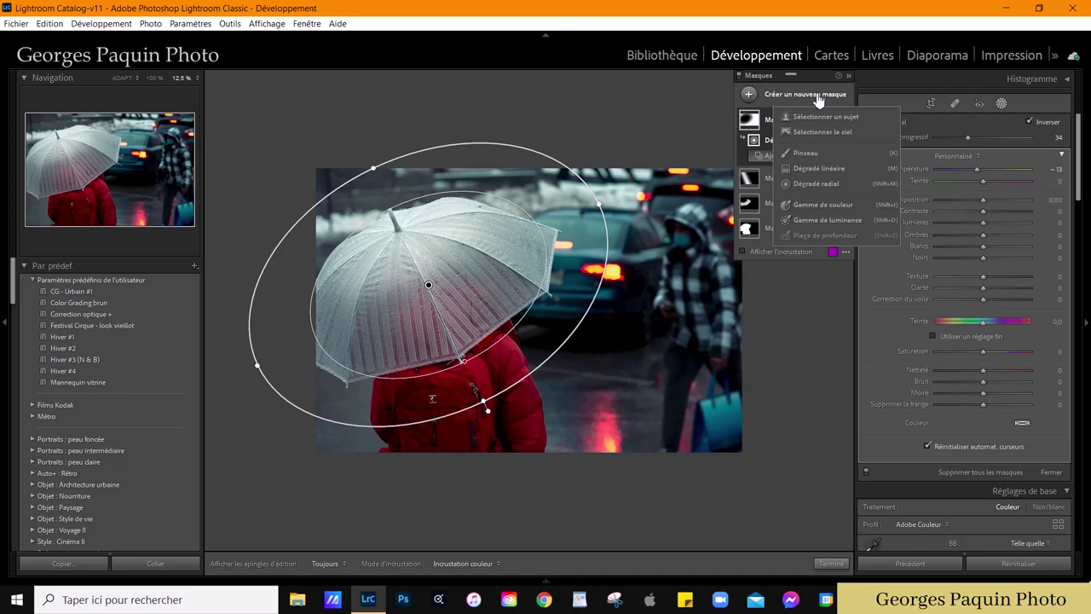
Step: Draw a new radial gradient and shape it along the umbrella canopy
click(832, 183)
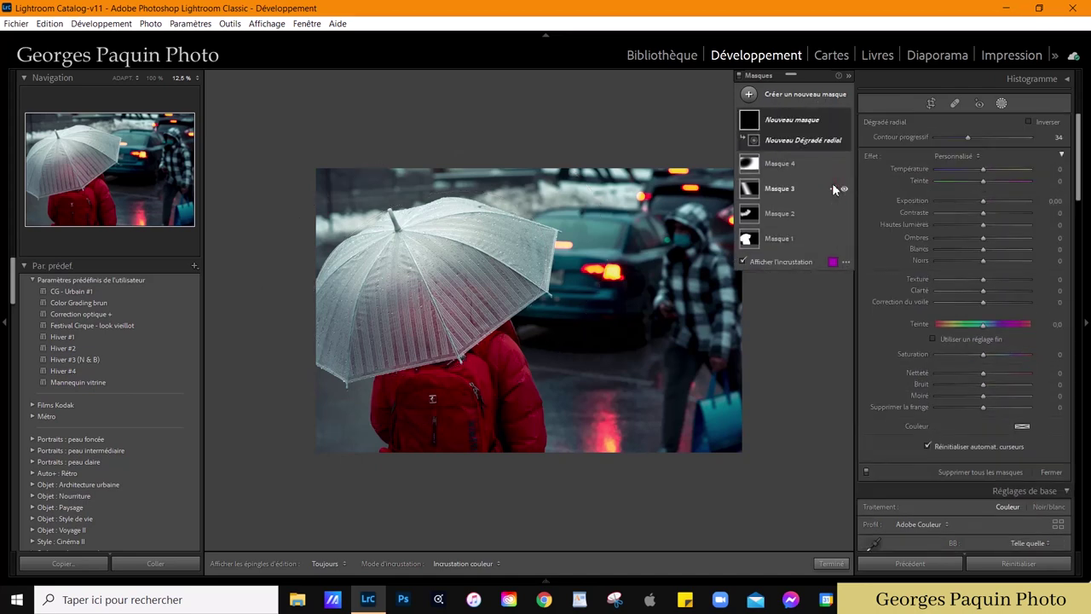
drag(385, 230, 475, 314)
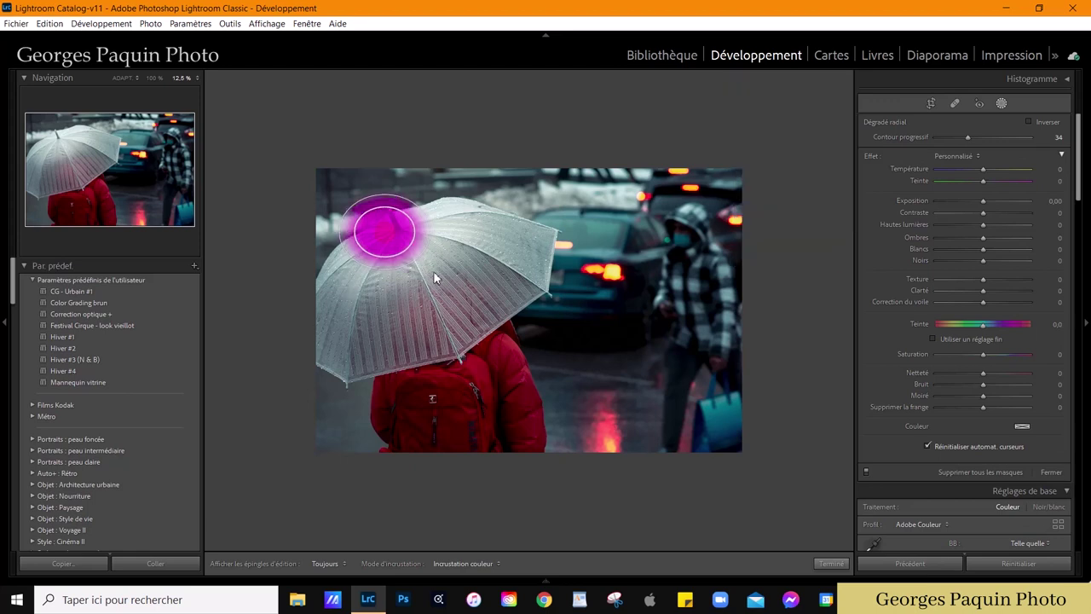
drag(489, 233, 483, 200)
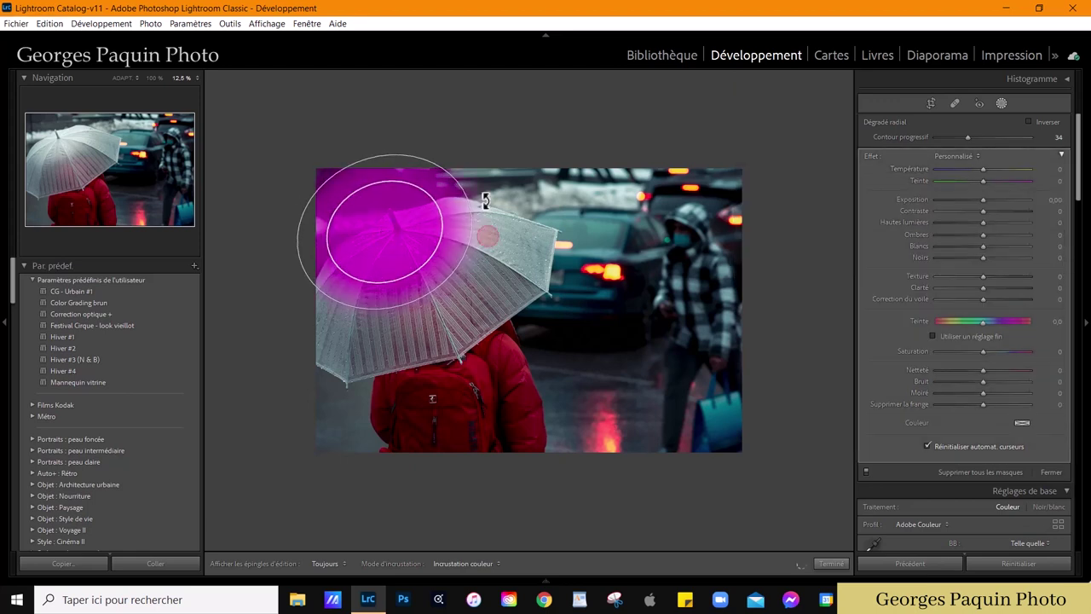
drag(390, 235, 413, 275)
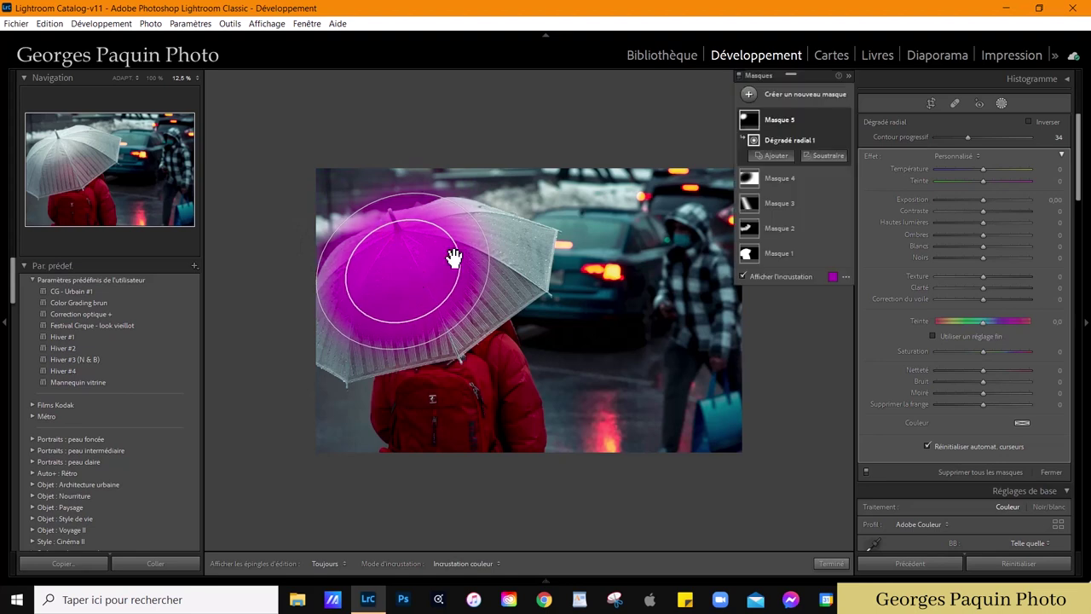
drag(482, 235, 502, 220)
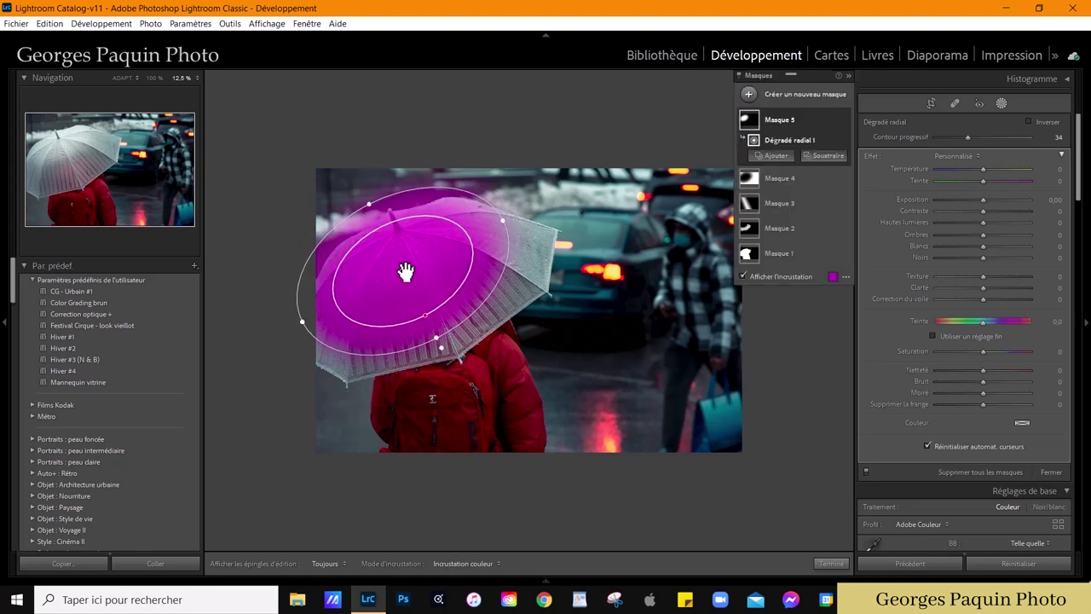
drag(407, 278, 417, 274)
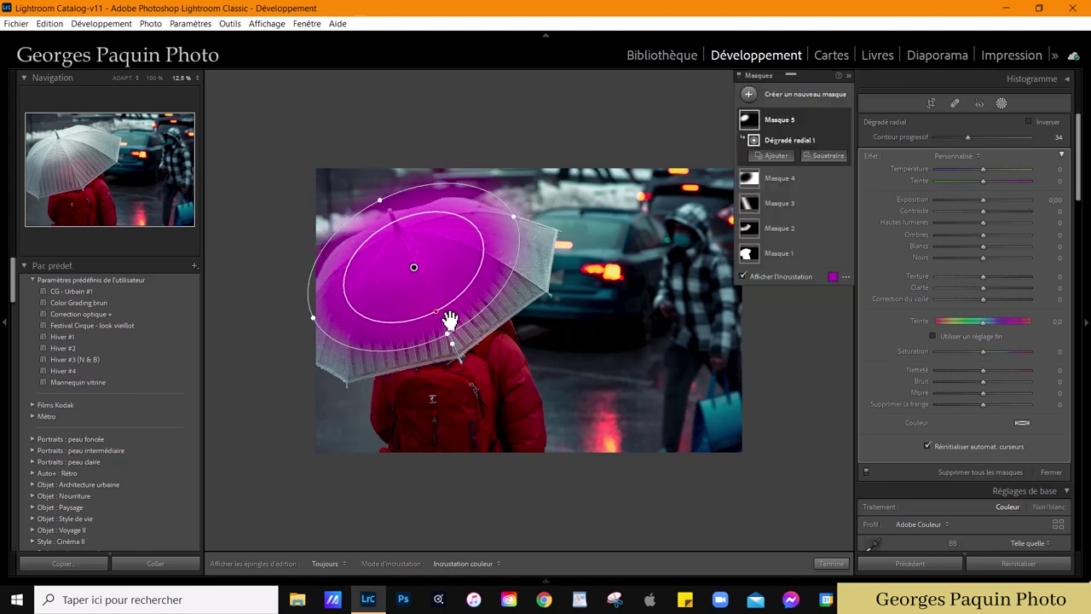
drag(435, 312, 446, 333)
mouse_move(414, 263)
mouse_down()
mouse_move(494, 258)
mouse_move(537, 230)
mouse_up()
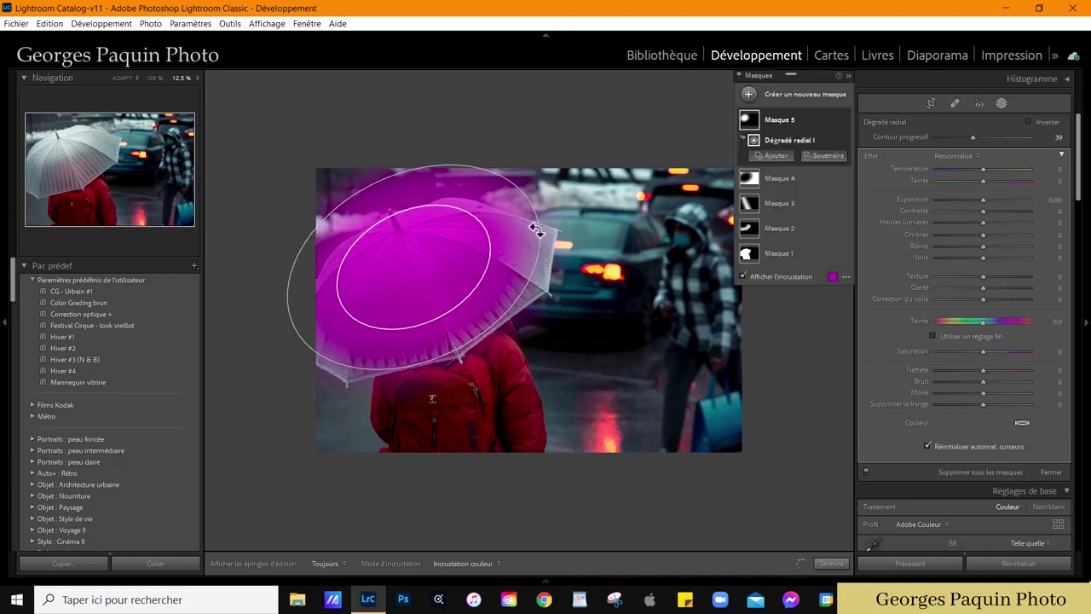
drag(418, 273, 424, 286)
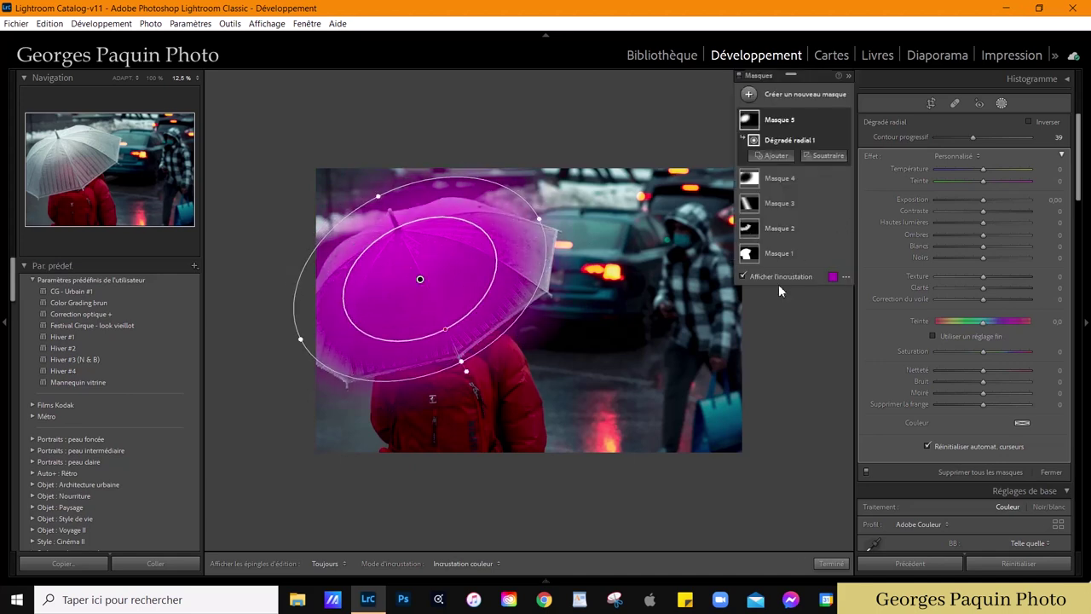
Step: Give the canopy mask Temperature +7, Highlights −15, Feather 32, then close masking
click(789, 278)
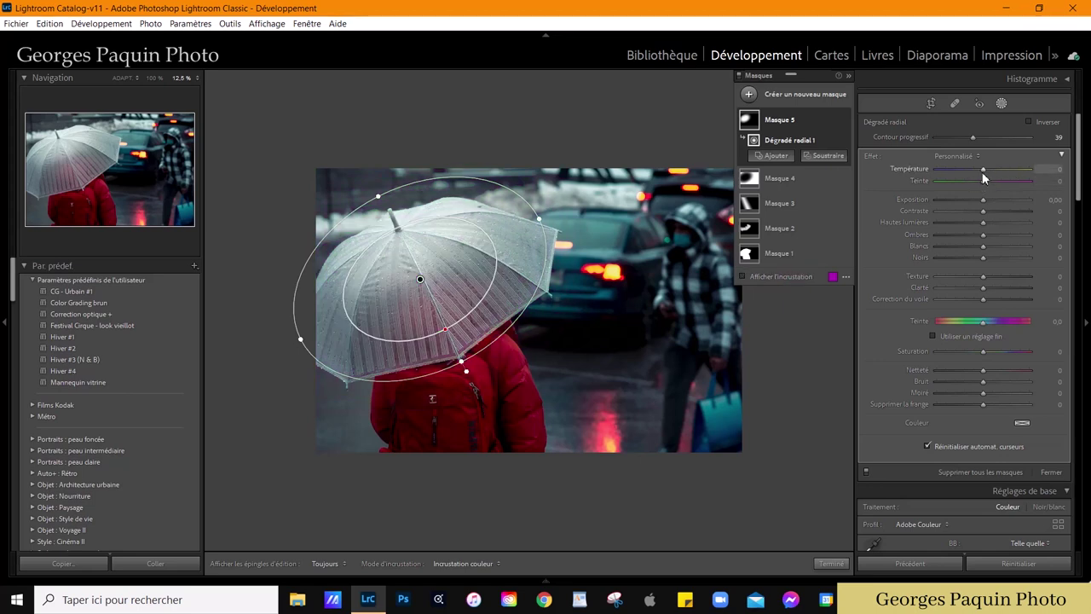
drag(986, 177, 986, 174)
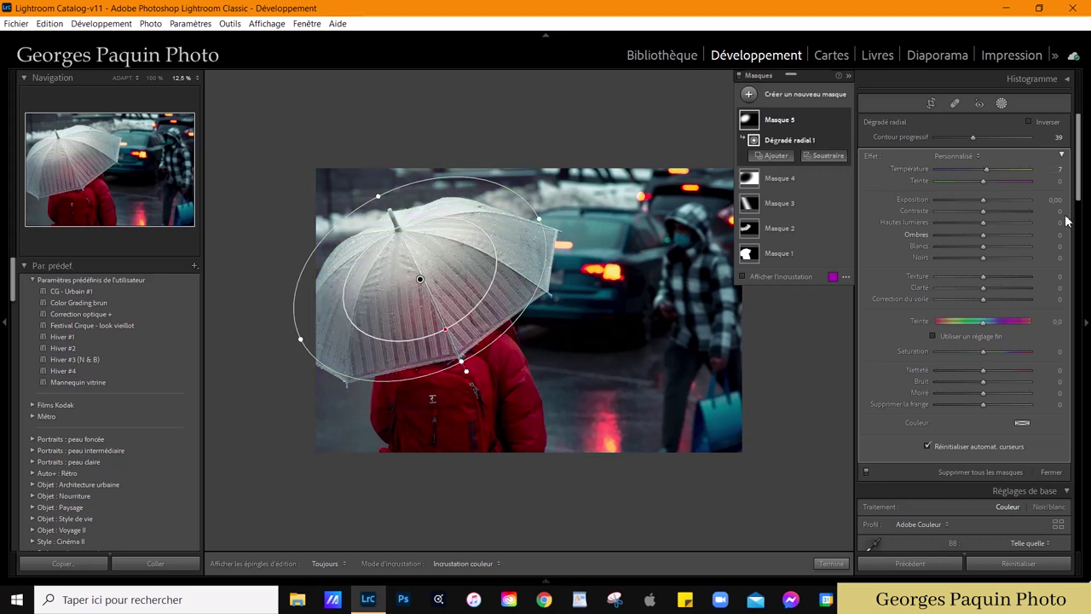
drag(985, 224, 969, 232)
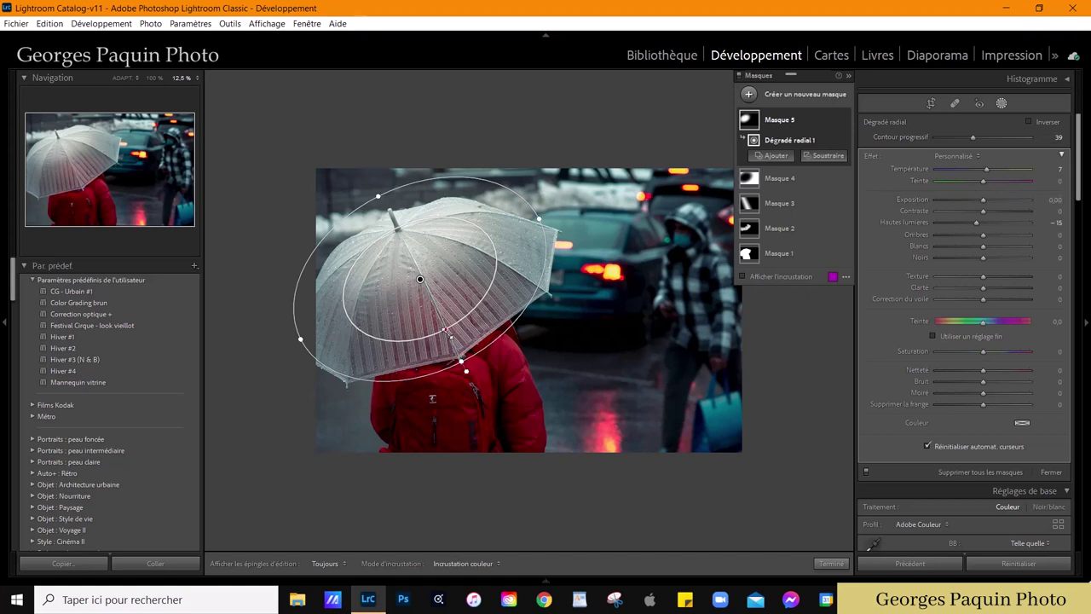
drag(446, 333, 452, 340)
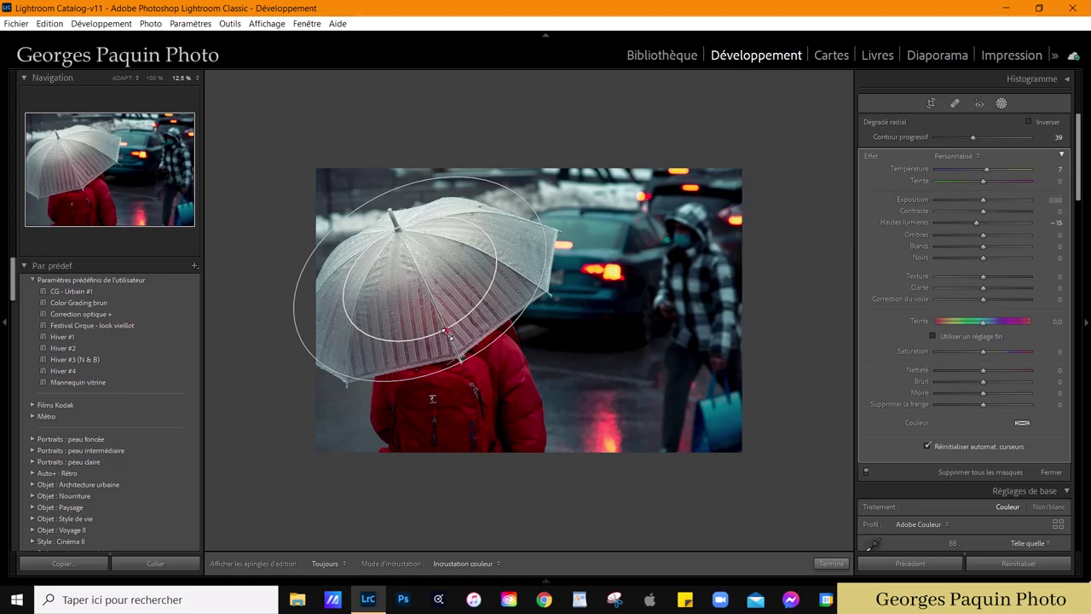
click(829, 563)
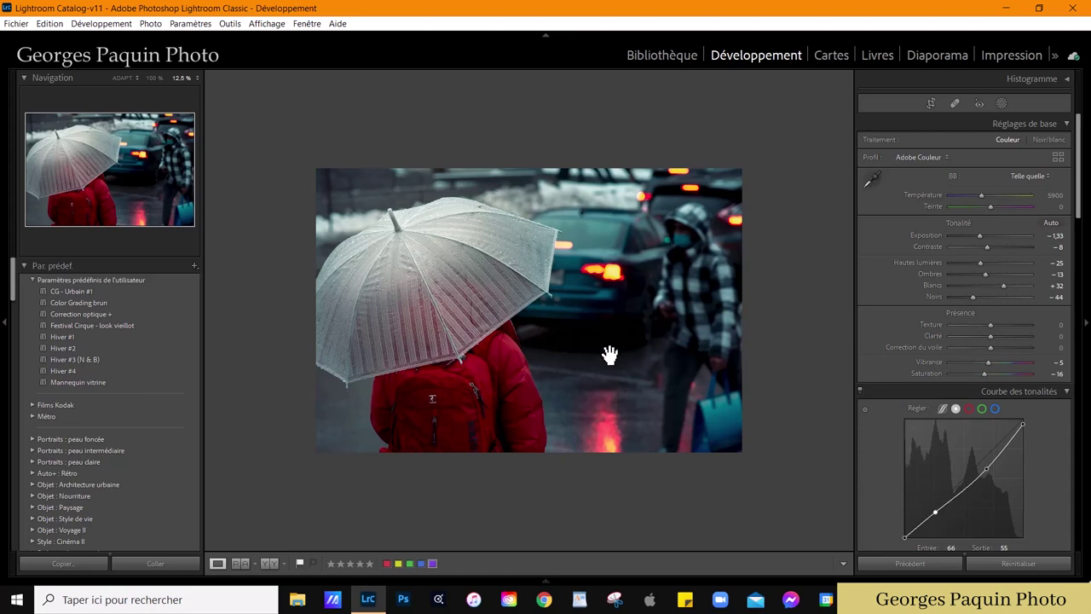
Step: Fit the photo, then zoom to 50% and pan to the umbrella edge by the taillight
click(616, 328)
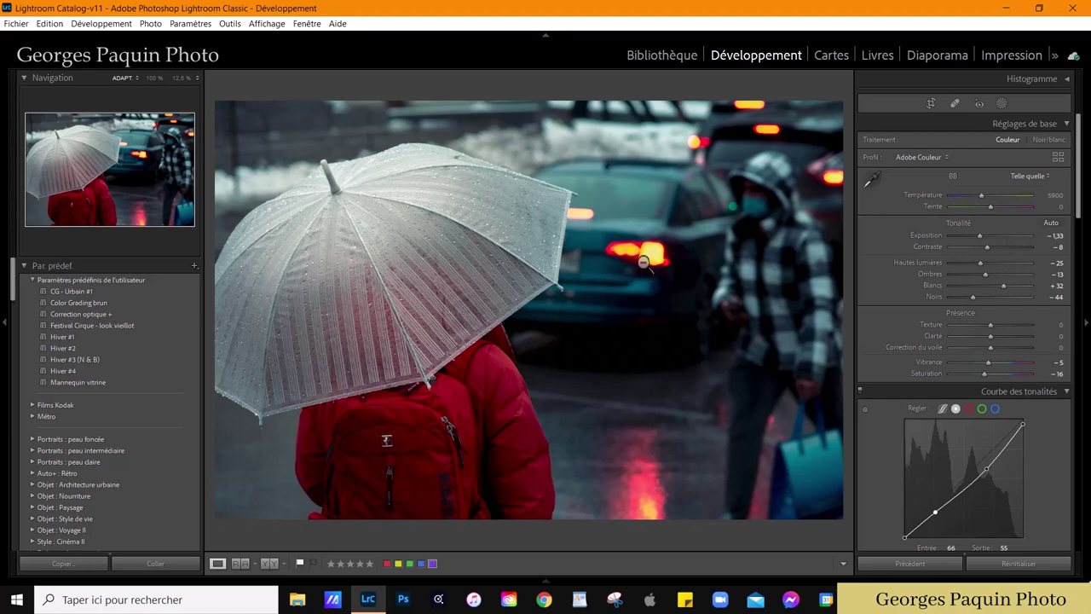
key(z)
drag(108, 180, 154, 166)
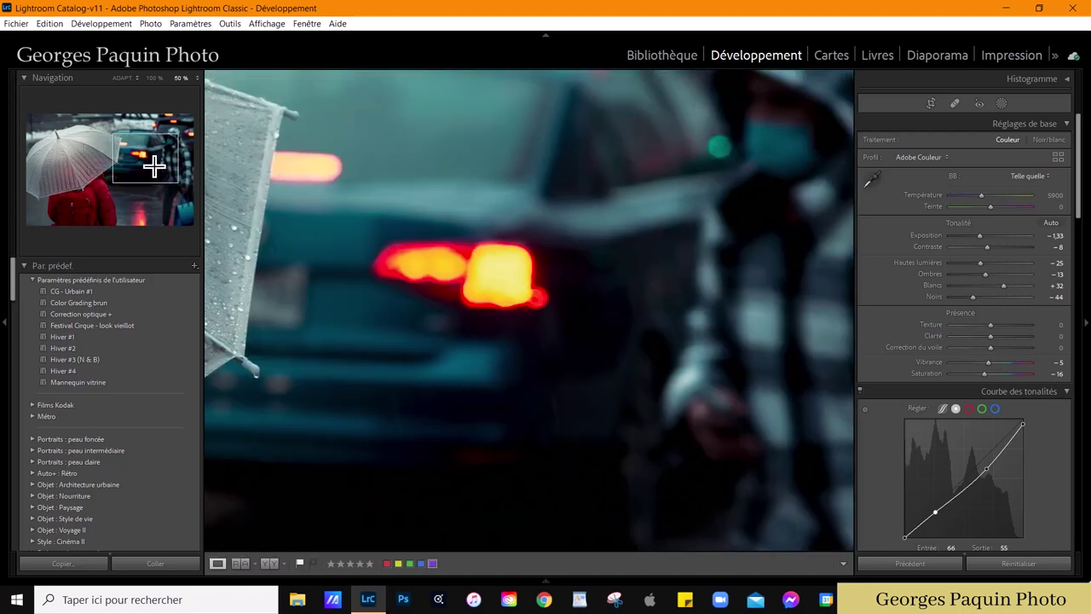
Step: Create a new brush mask with lowered saturation, flow 77 and a smaller brush
click(1000, 103)
click(749, 93)
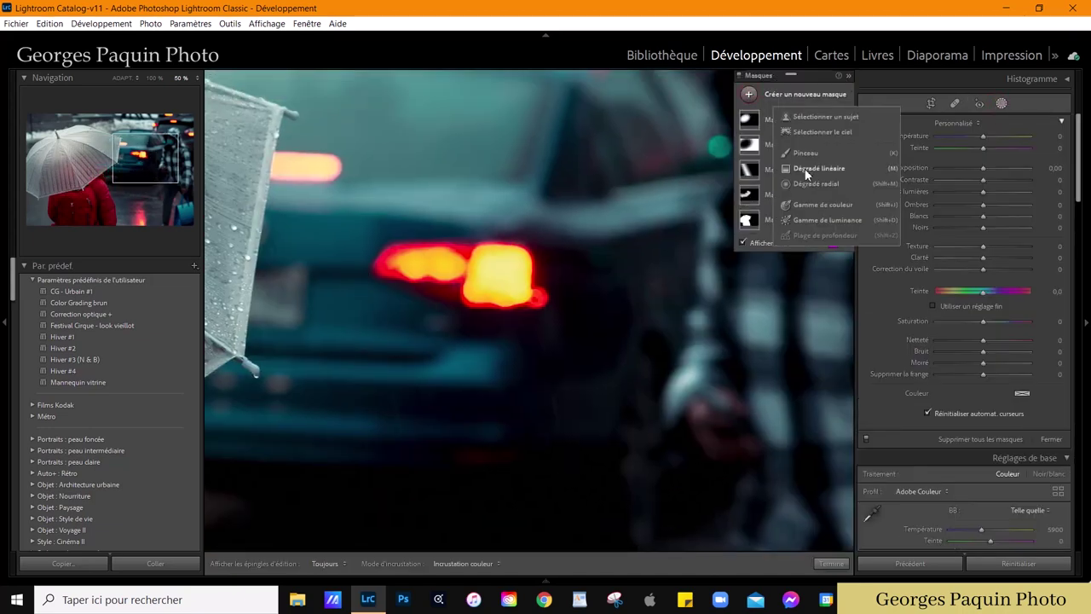
click(803, 153)
drag(983, 412, 963, 413)
drag(1001, 174, 1007, 174)
scroll(380, 229, down, 3)
scroll(380, 229, down, 1)
key(h)
Step: Paint over the tail lights and set the mask to Saturation −50, Highlights −59
mouse_move(380, 243)
mouse_down()
mouse_move(510, 254)
mouse_move(483, 265)
mouse_up()
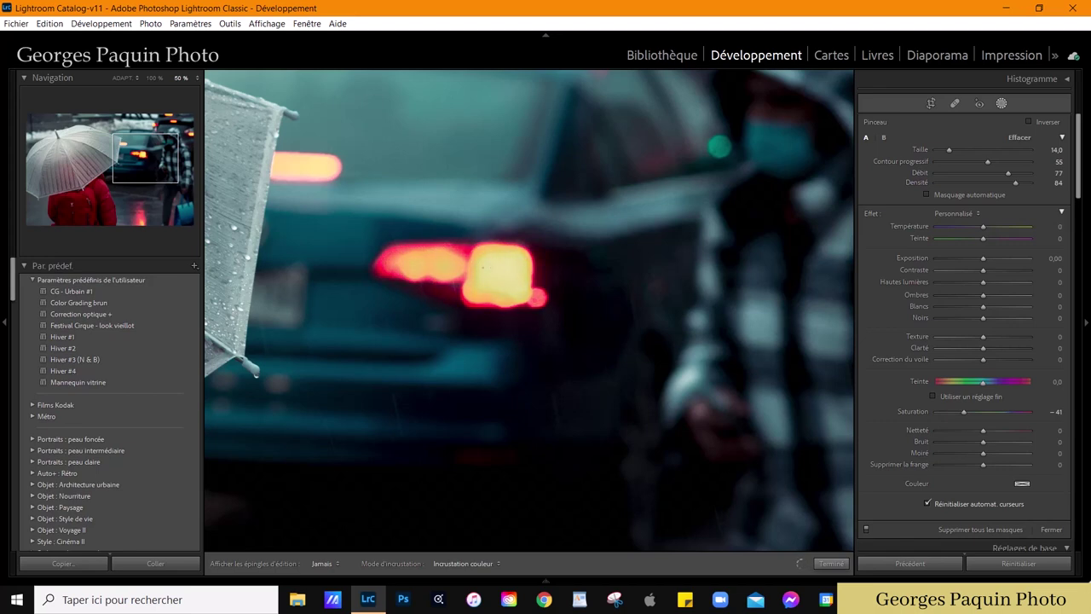
key(h)
drag(965, 410, 968, 412)
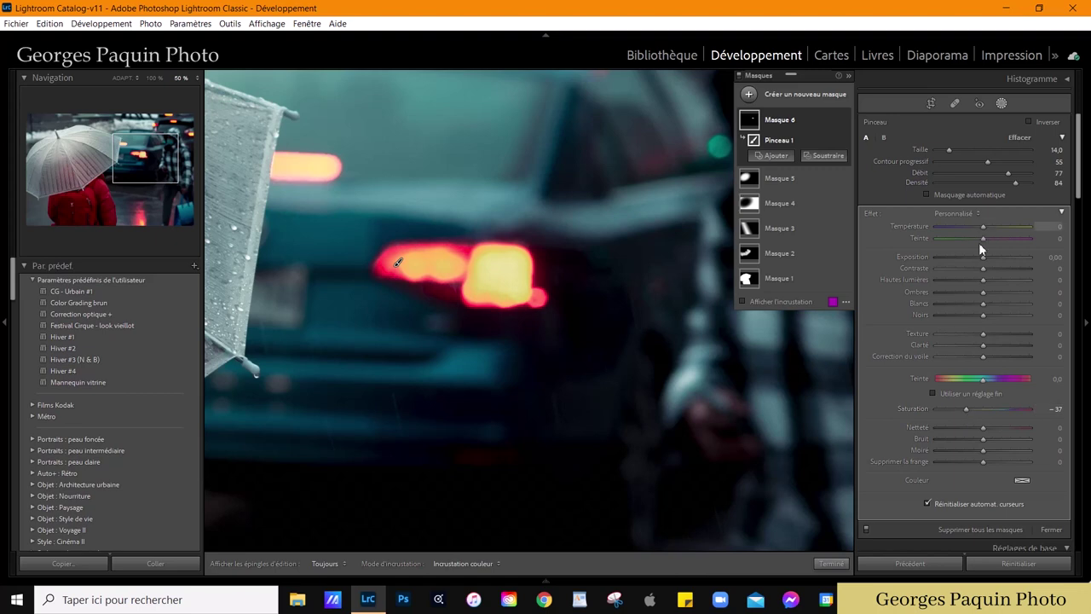
drag(983, 279, 957, 305)
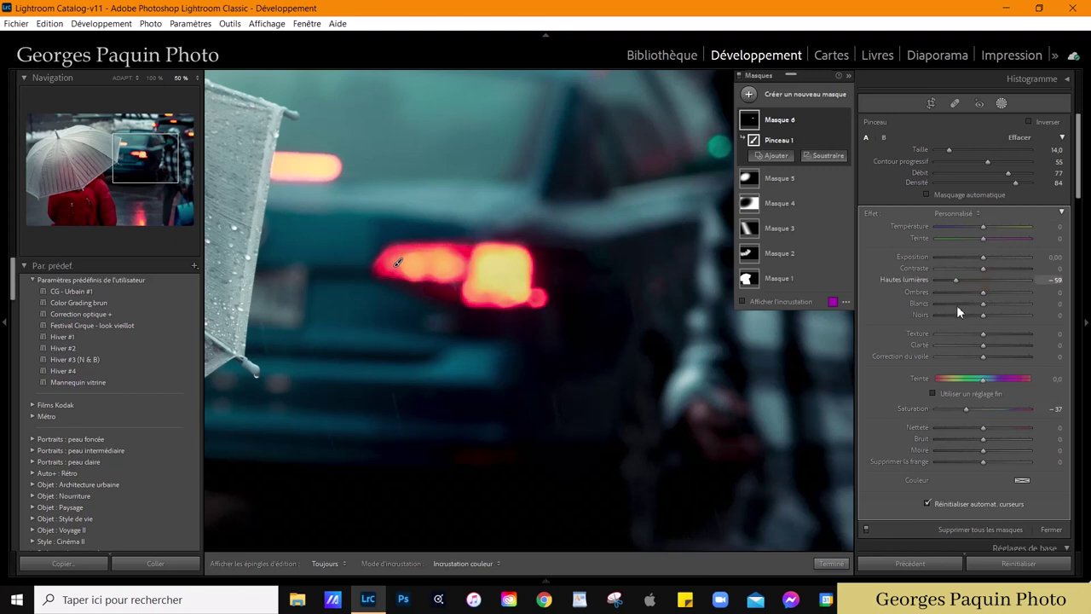
click(960, 419)
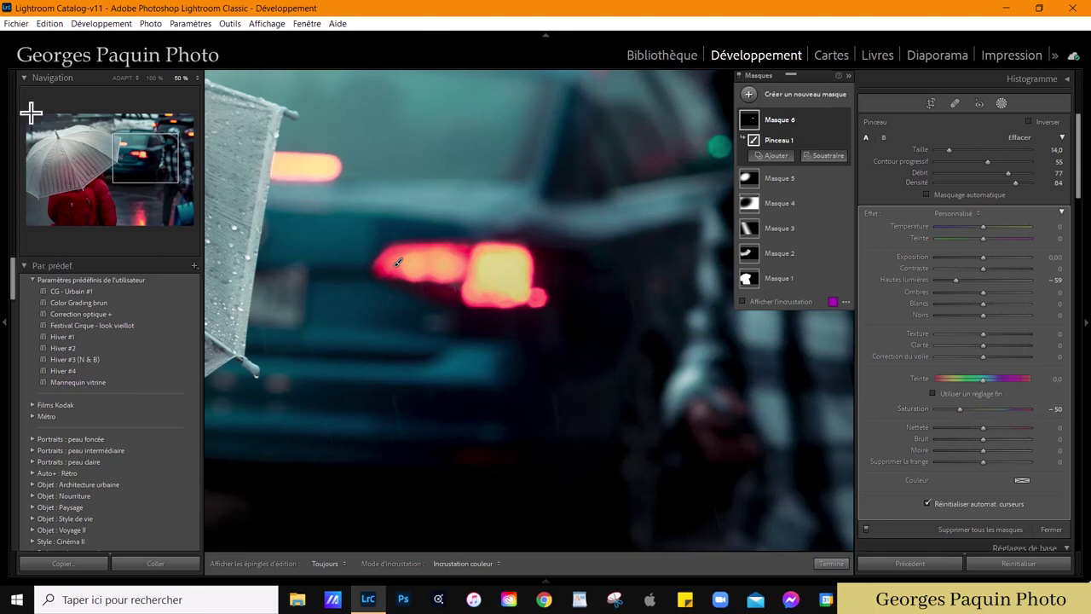
Step: Extend the brush mask over the upper and right tail lights, then close masking
drag(154, 165, 150, 166)
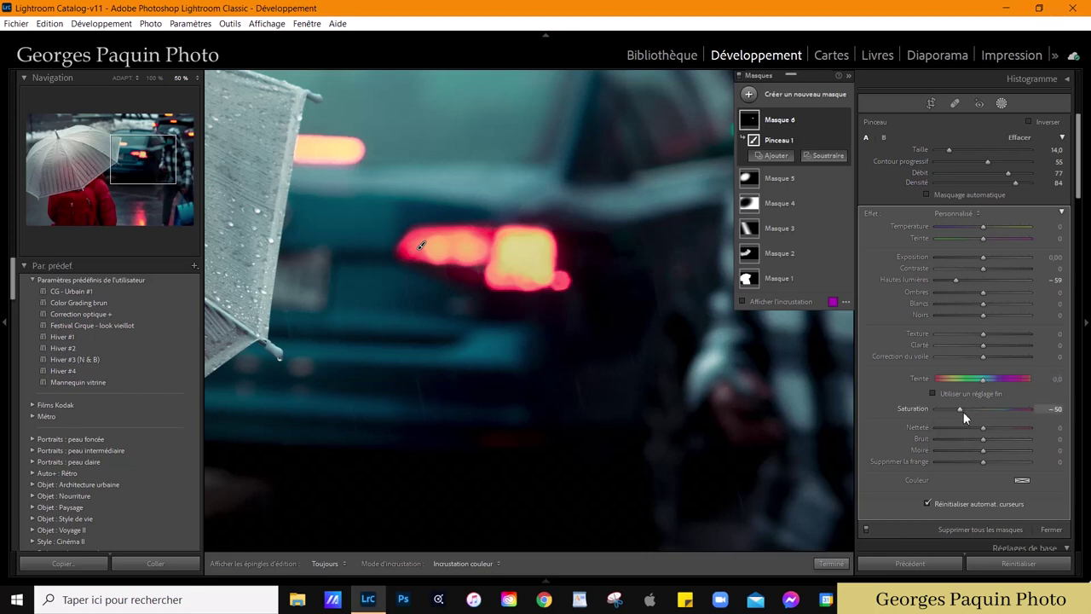
drag(156, 164, 179, 145)
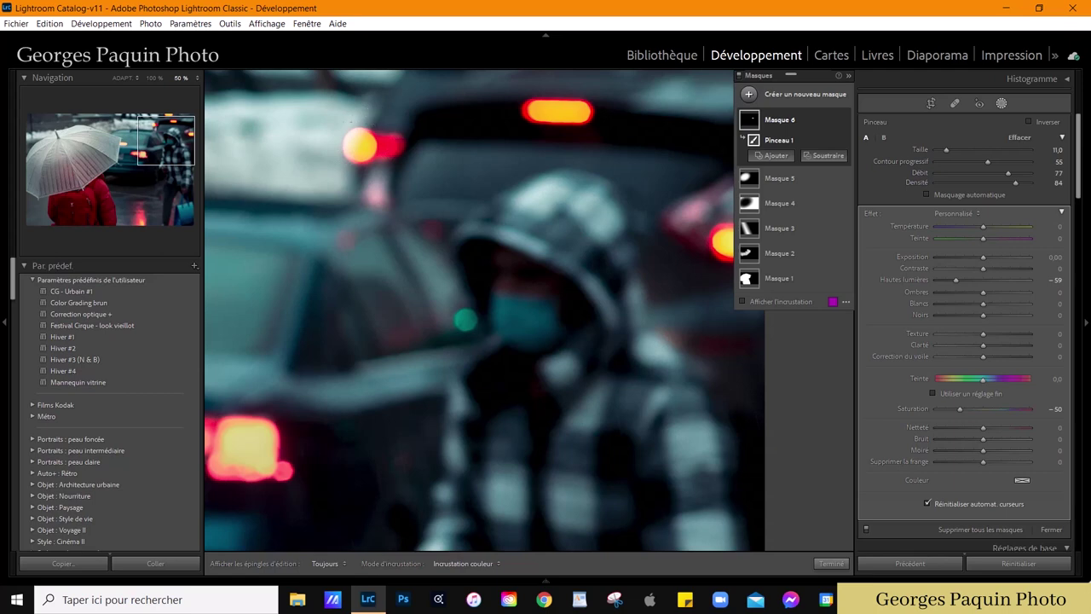
drag(351, 141, 393, 138)
drag(575, 96, 558, 130)
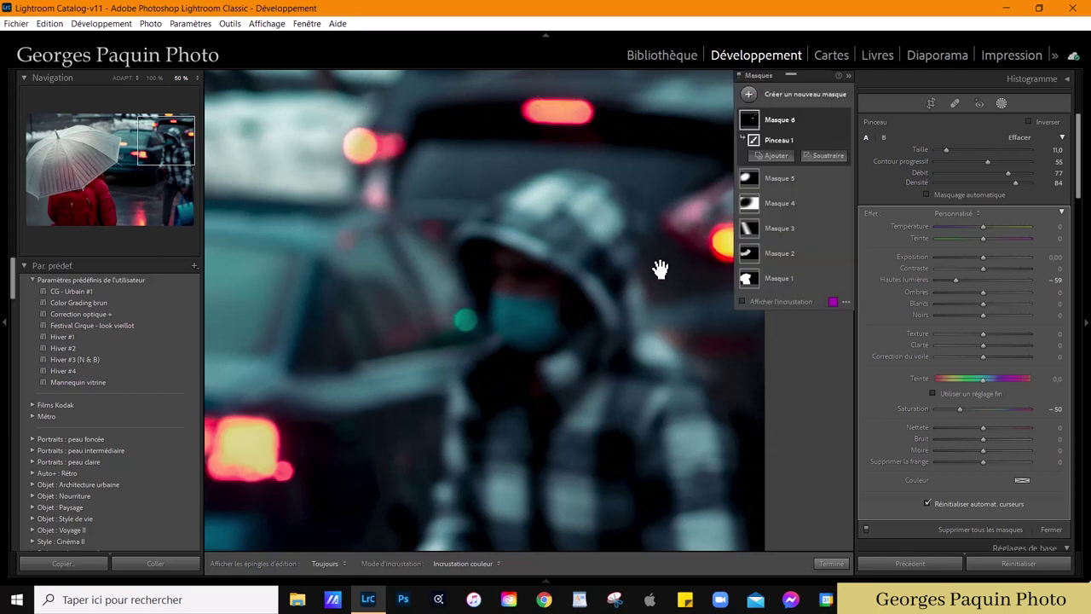
drag(657, 268, 389, 268)
key(h)
drag(499, 232, 539, 248)
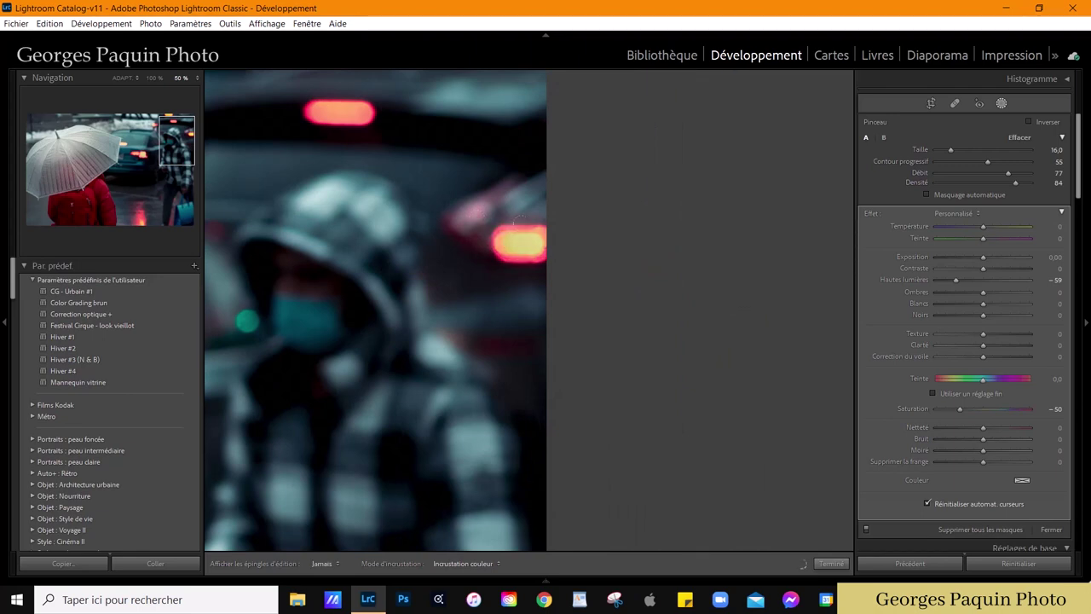
key(h)
click(123, 78)
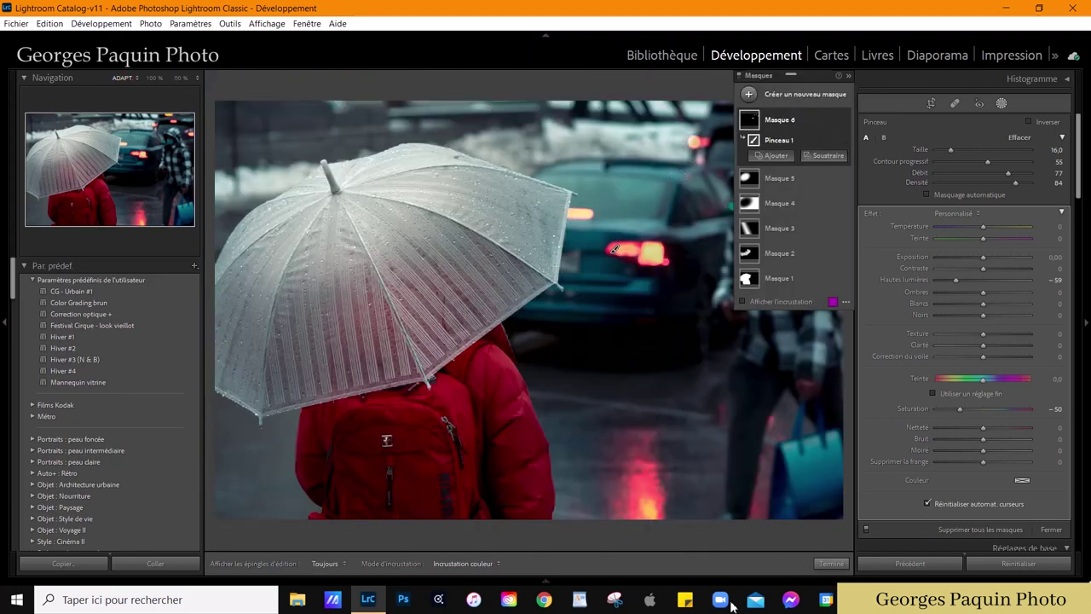
click(831, 563)
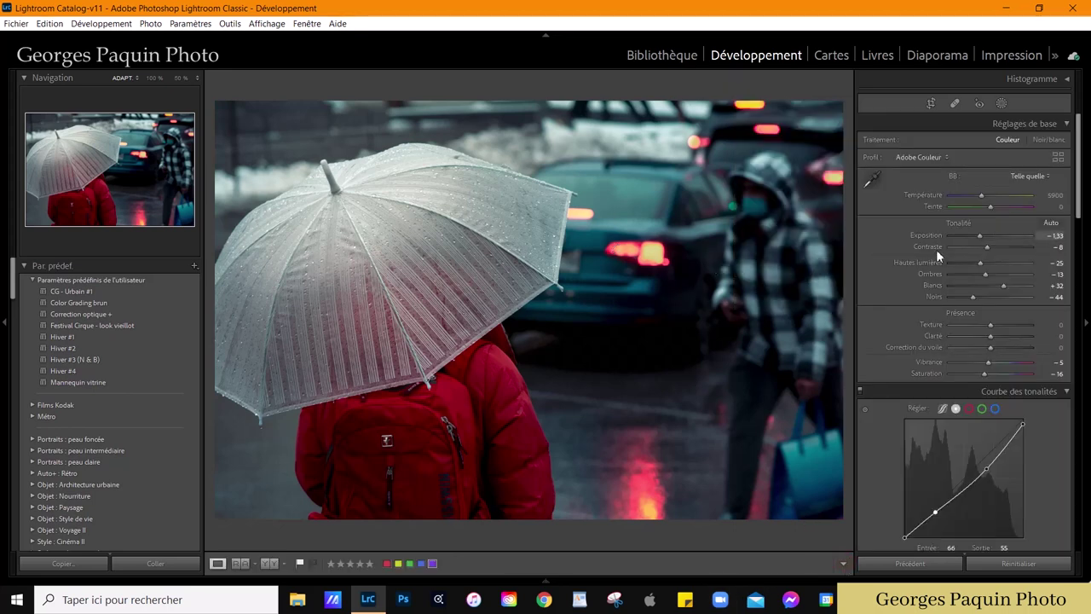
Step: Crop to a 5 x 7 ratio, widening the frame to cover nearly the whole photo
click(931, 101)
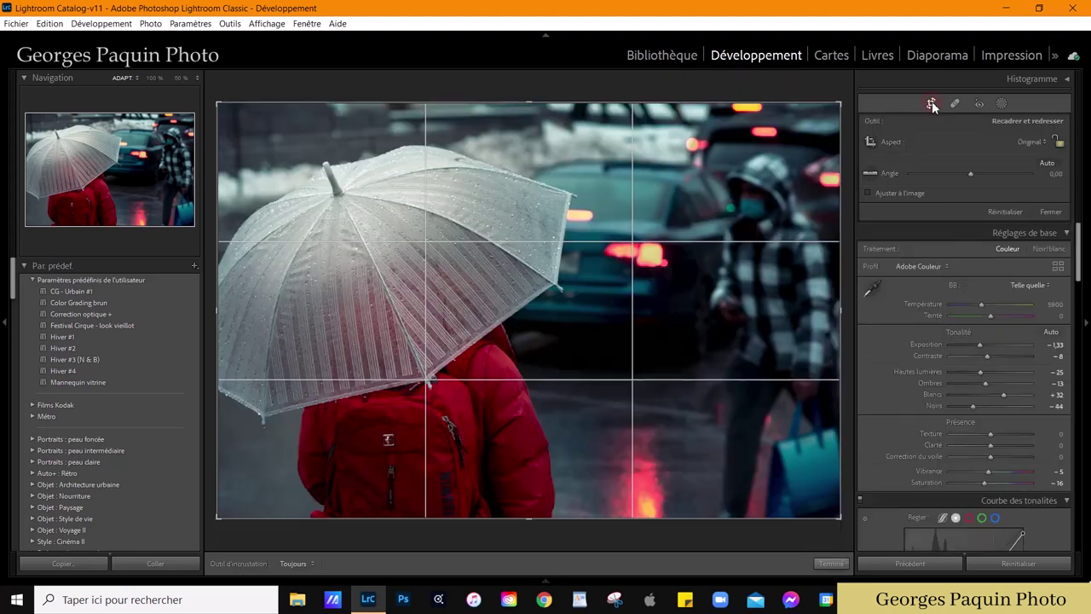
click(1036, 142)
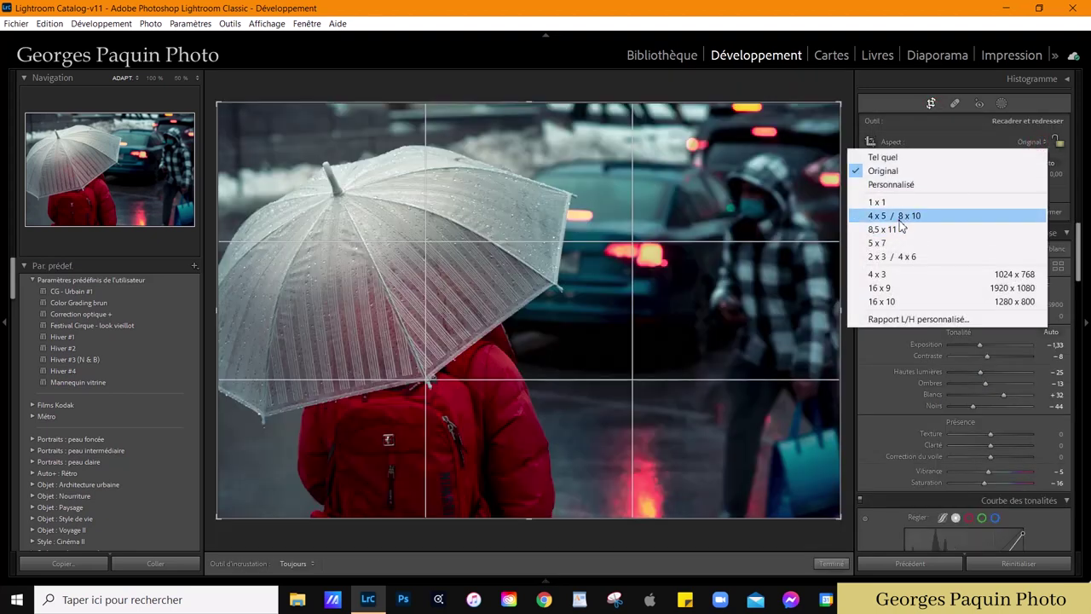
click(898, 215)
mouse_move(560, 335)
mouse_down()
mouse_move(637, 349)
mouse_move(594, 397)
mouse_up()
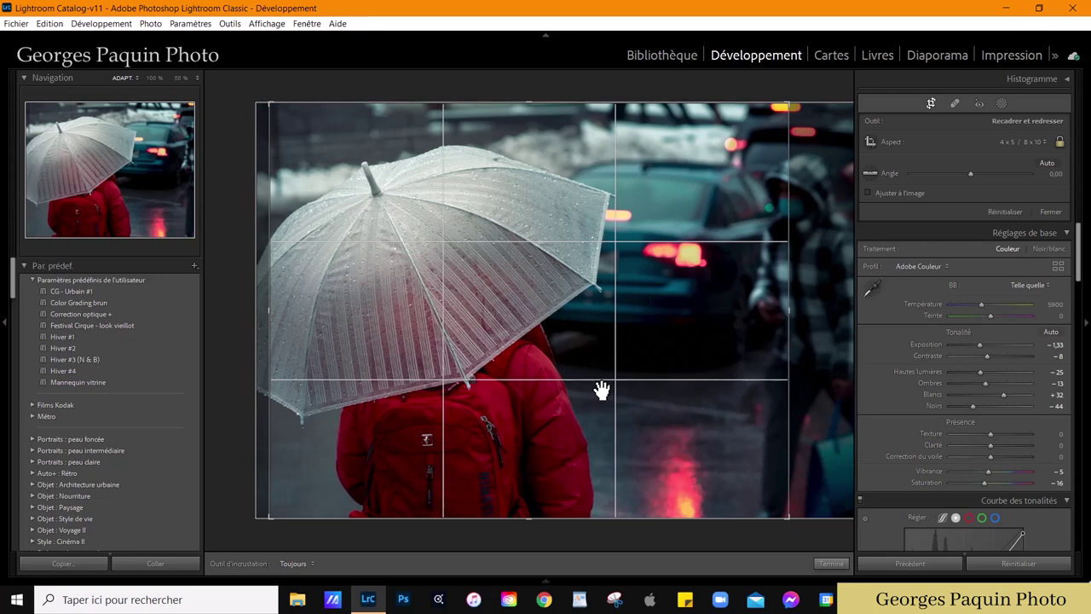
click(1024, 141)
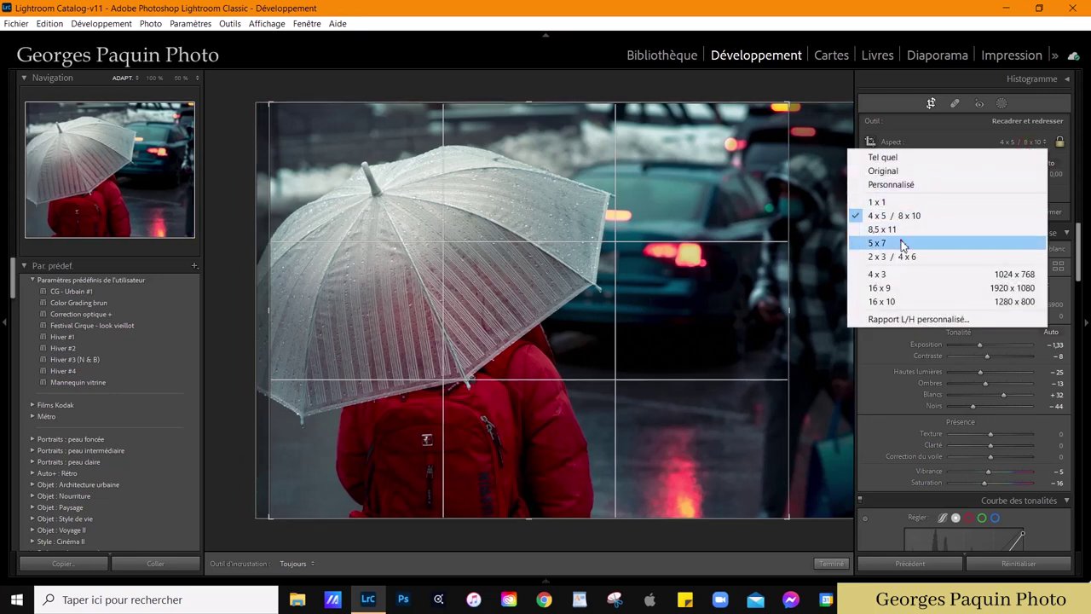
click(901, 245)
drag(822, 327, 848, 328)
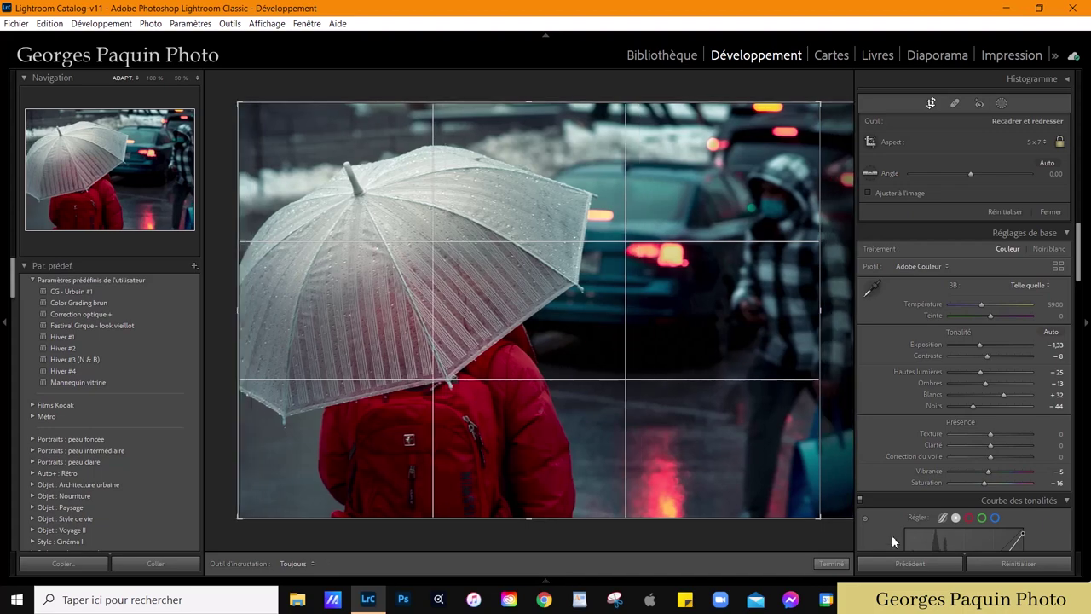
click(832, 563)
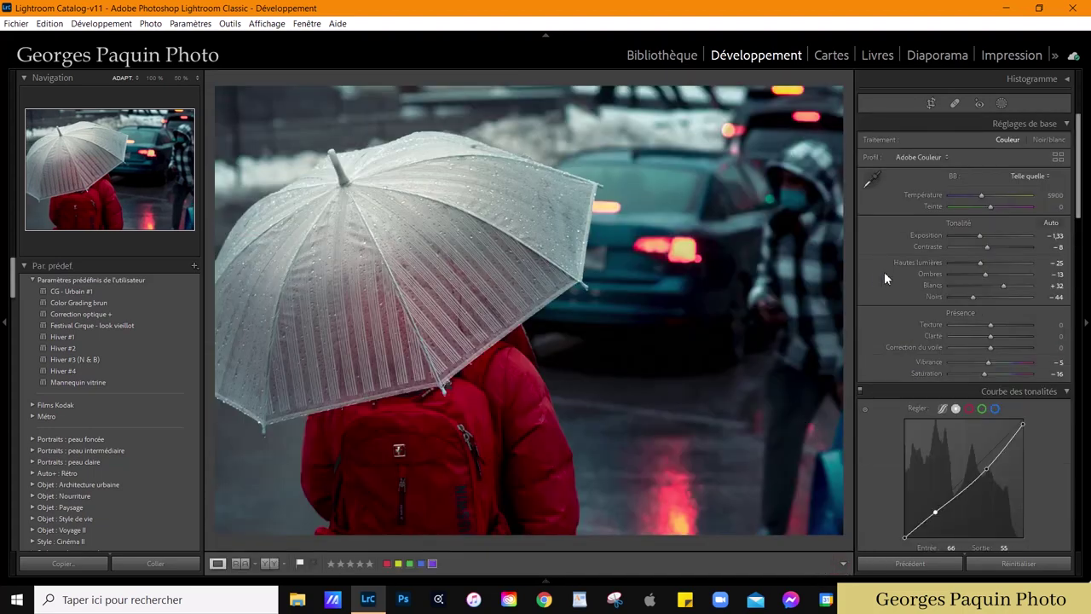
Step: Add an Incrustation de peinture post-crop vignette: Amount about −27, Roundness −30, Feather 60
scroll(883, 271, down, 10)
scroll(879, 274, down, 10)
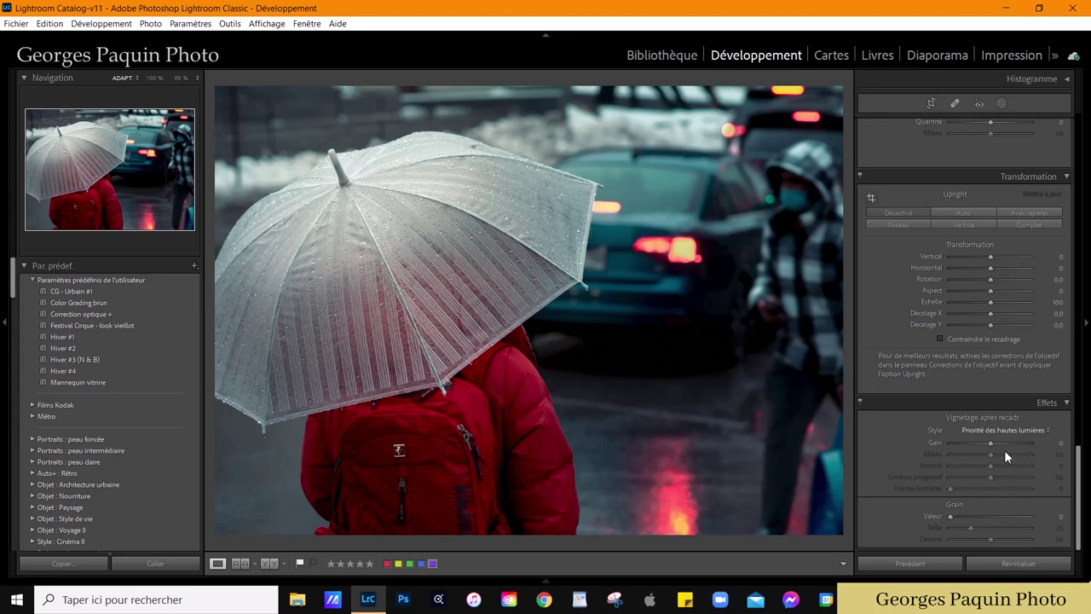
drag(992, 444, 982, 443)
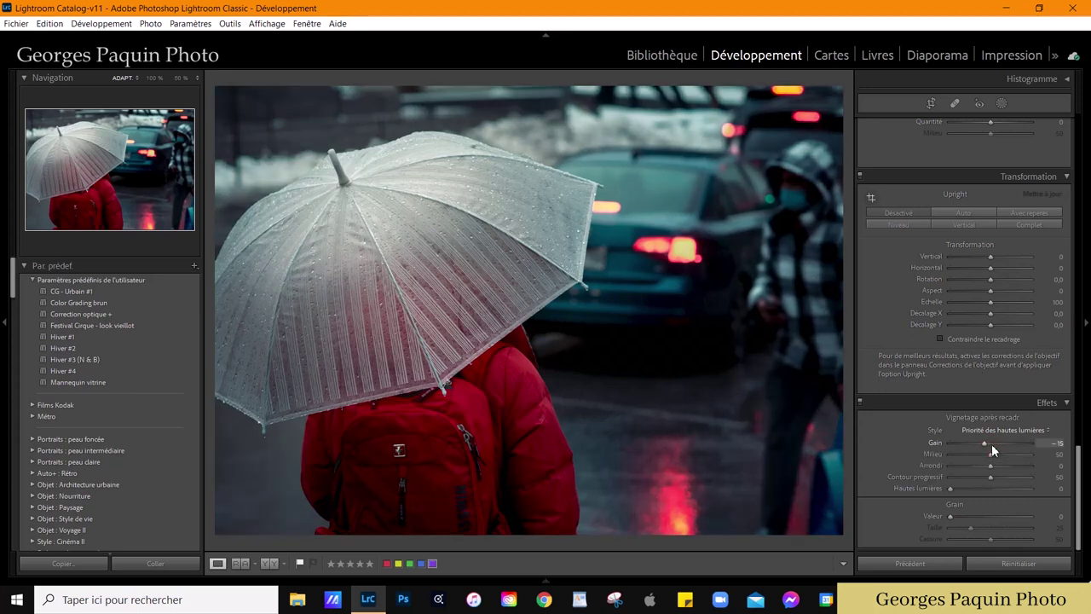
scroll(989, 468, down, 2)
scroll(989, 477, up, 1)
scroll(989, 478, up, 1)
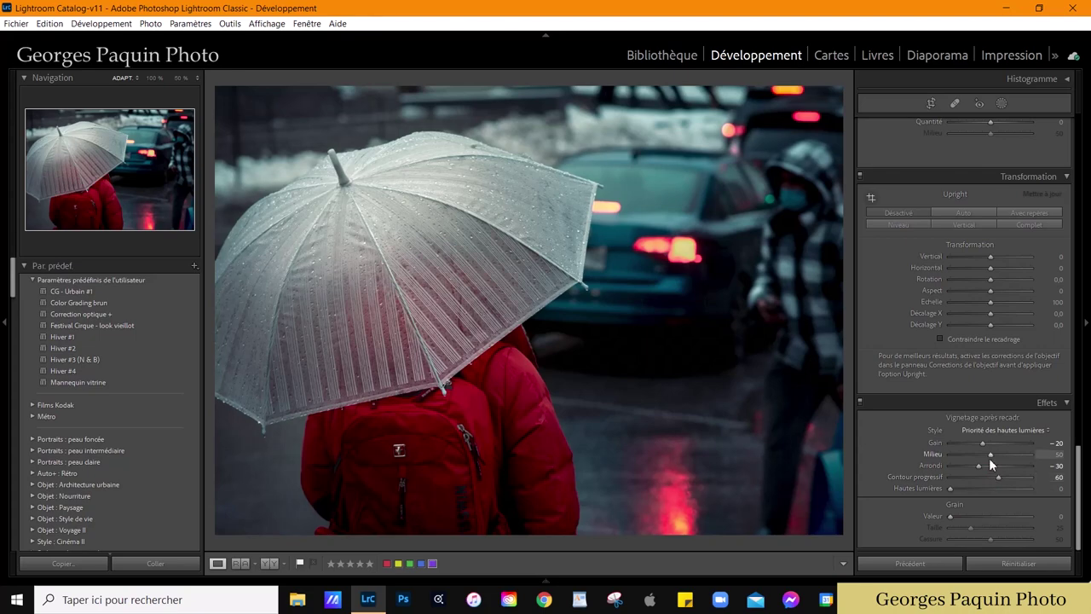
scroll(990, 455, up, 1)
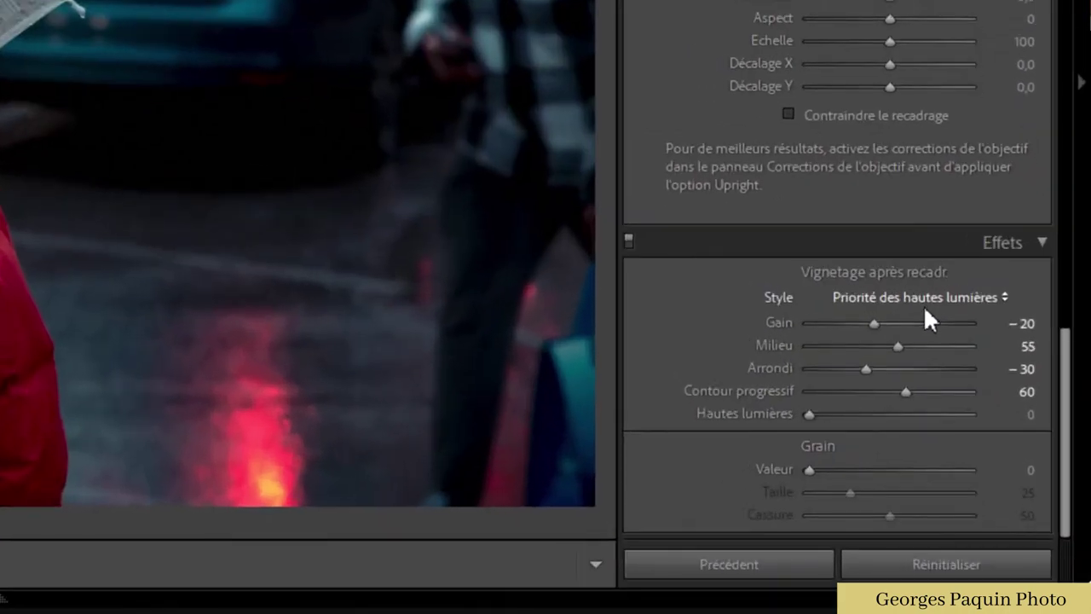
click(946, 308)
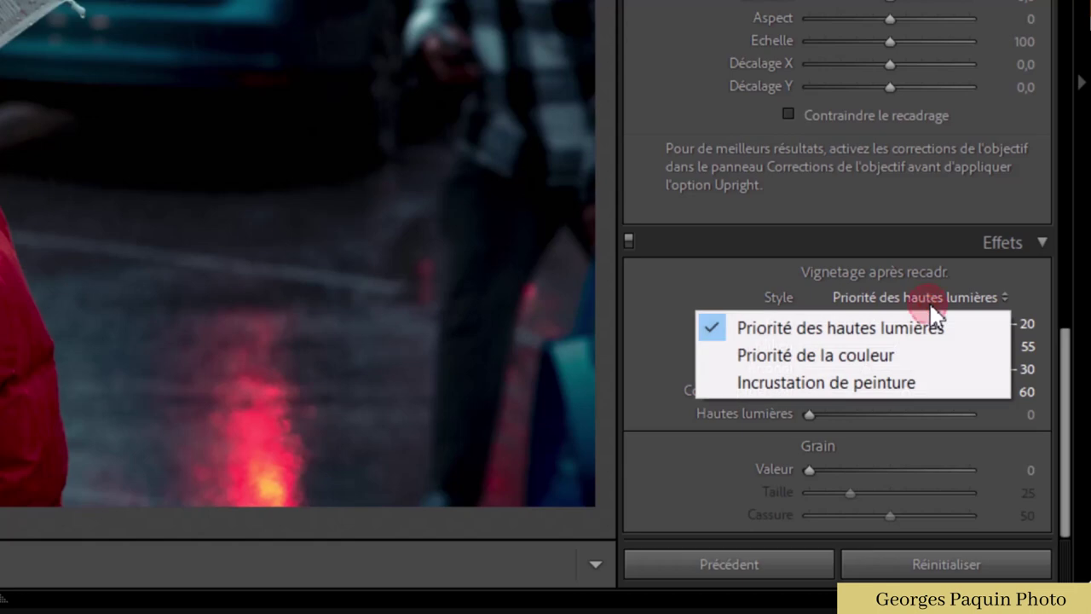
click(889, 384)
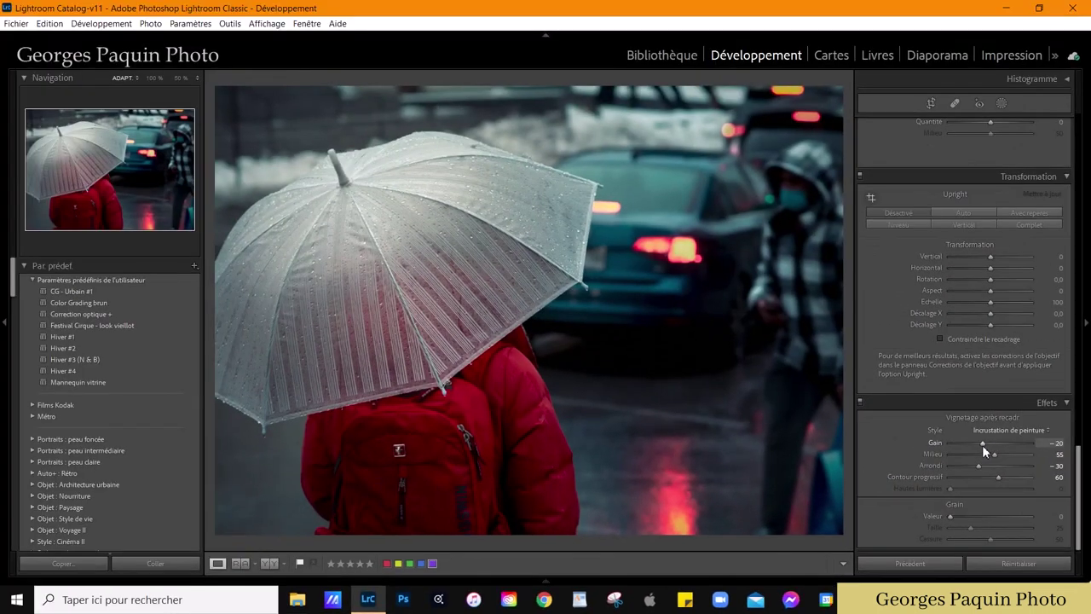
drag(983, 445, 980, 444)
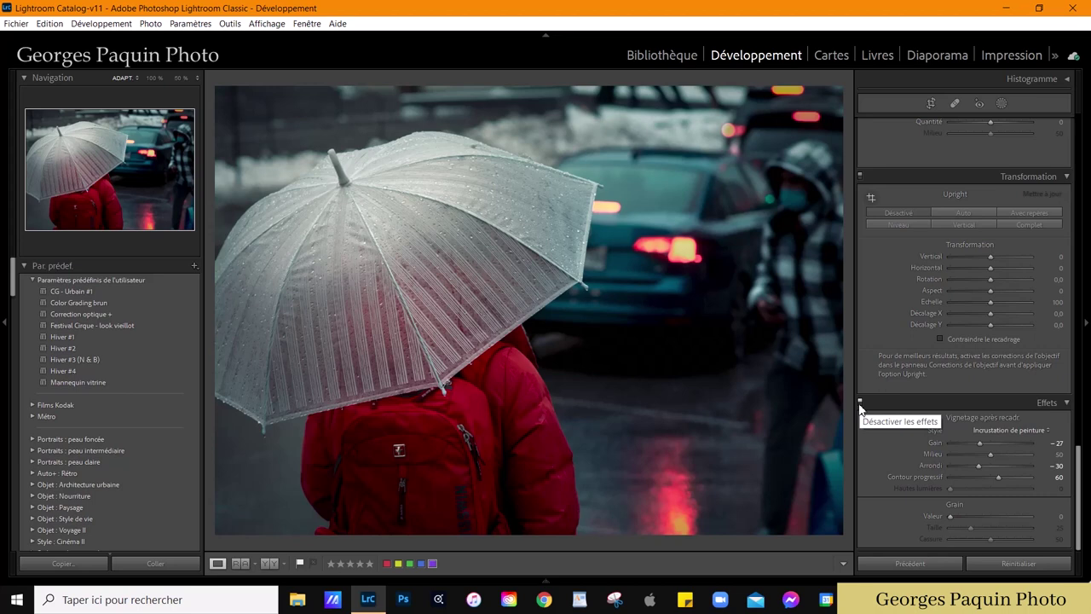
click(860, 401)
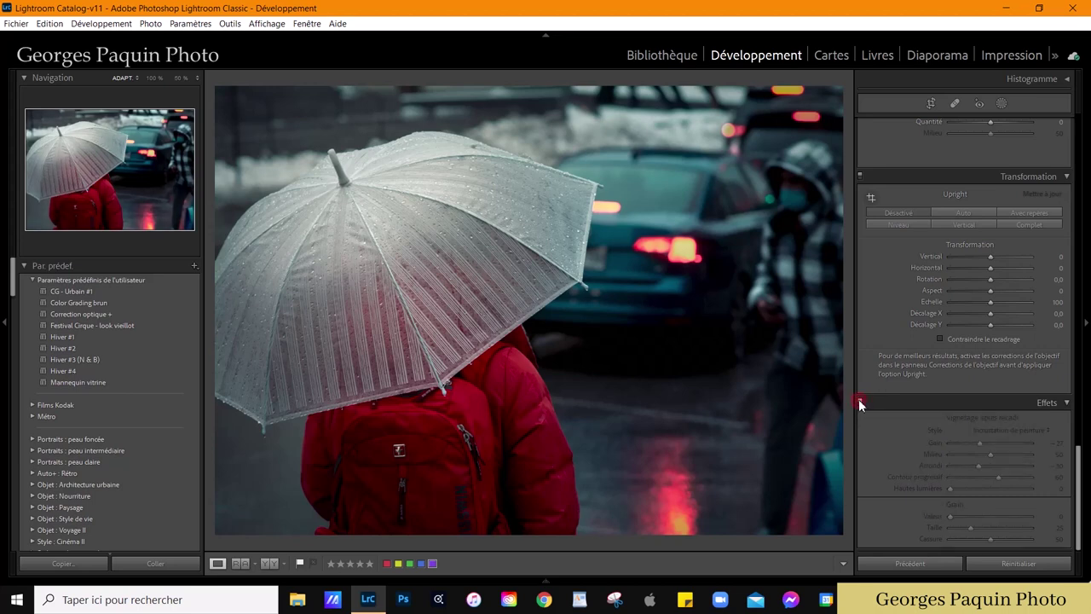
click(860, 402)
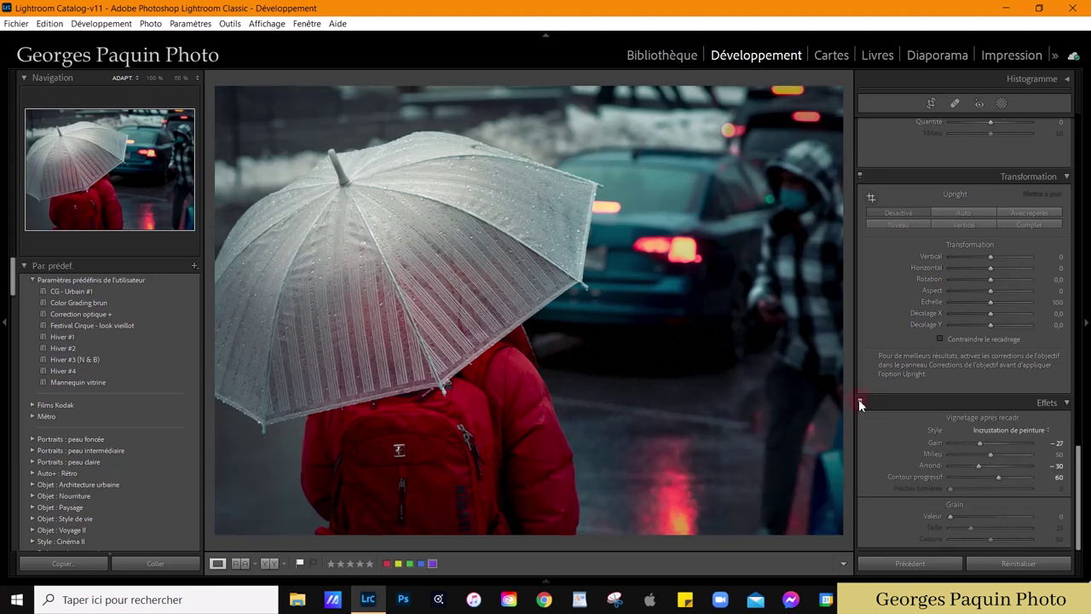